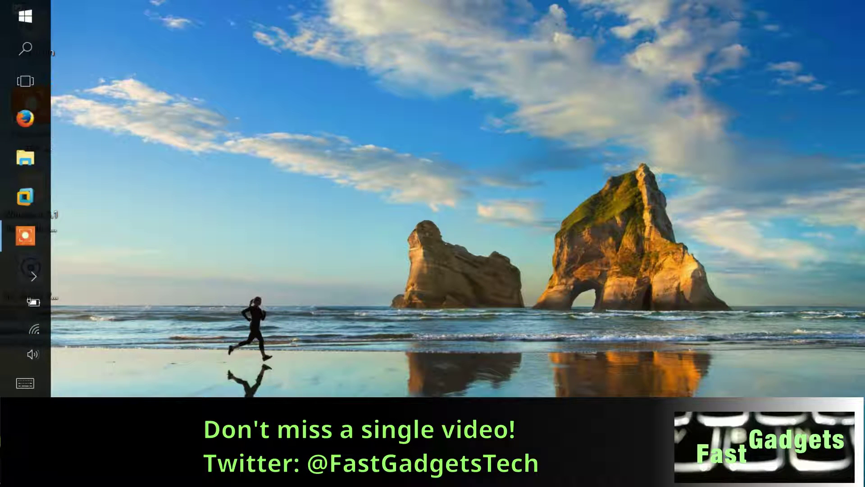
# Find 'vmware' in Windows Start search and launch VMware Workstation 12 Player.
pyautogui.moveTo(10, 174)
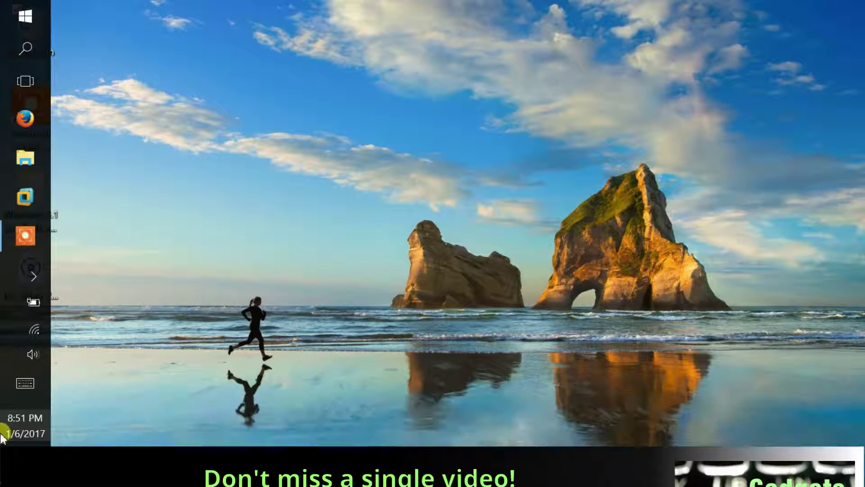
pyautogui.click(32, 43)
pyautogui.write('vmware')
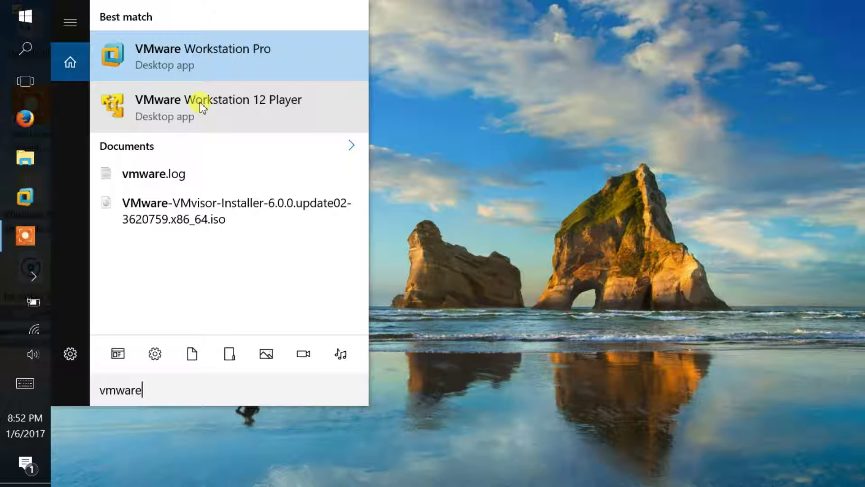
pyautogui.click(199, 101)
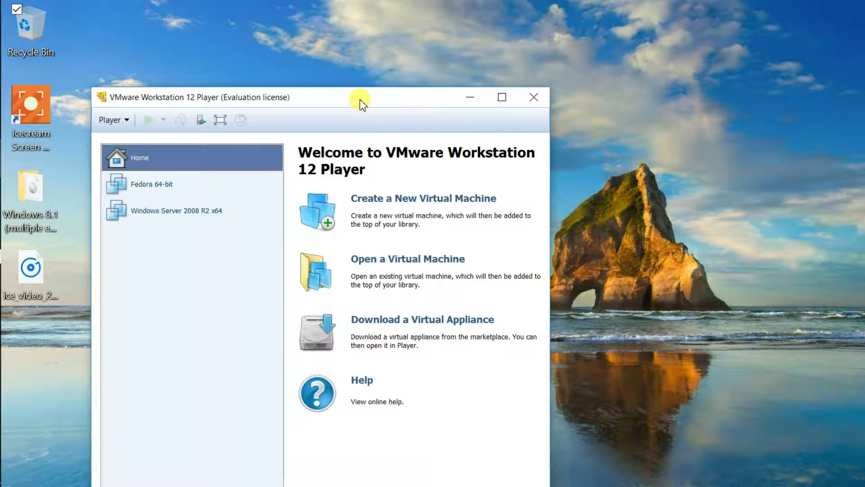
# Reposition the player window and delete the Fedora 64-bit machine from disk, confirming the warning.
pyautogui.moveTo(360, 101); pyautogui.dragTo(451, 42)
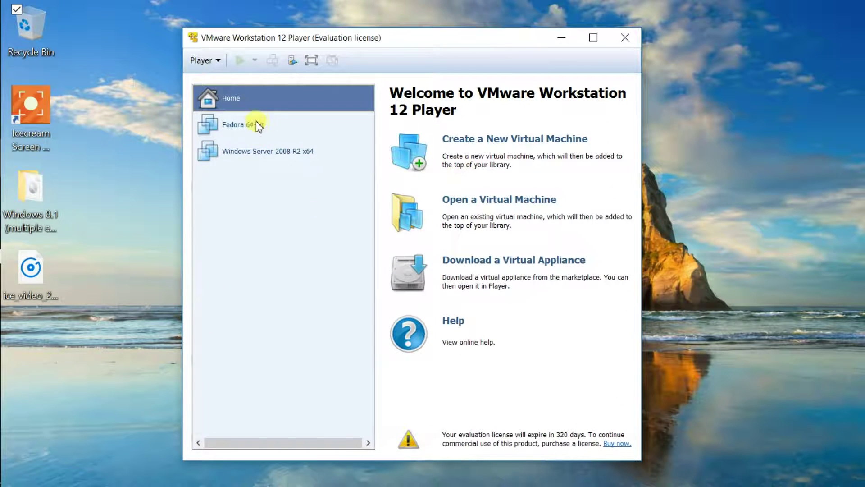
pyautogui.click(240, 125)
pyautogui.rightClick(239, 125)
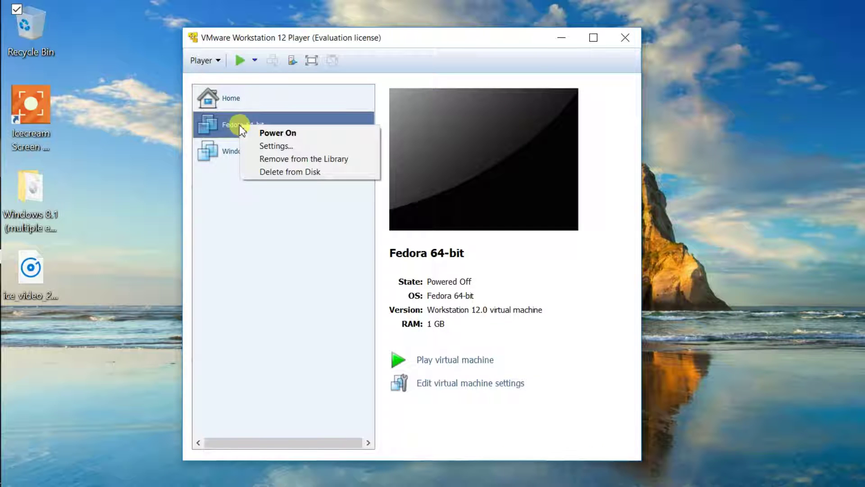
pyautogui.click(276, 173)
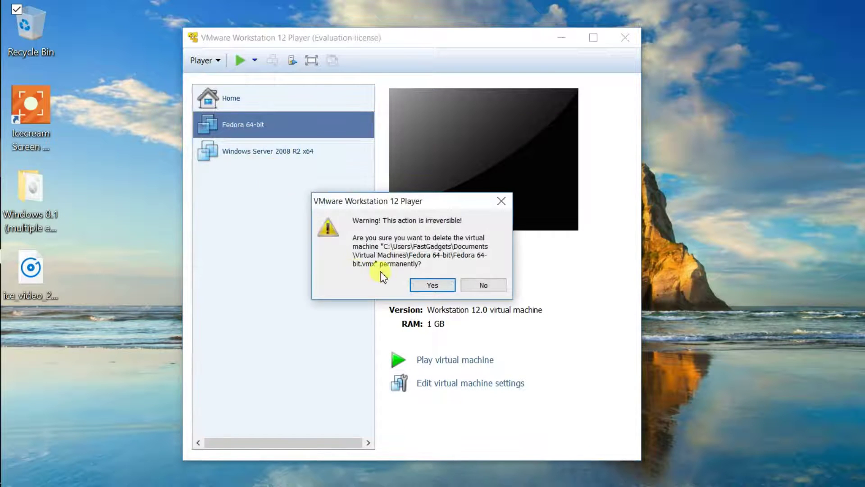
pyautogui.click(433, 285)
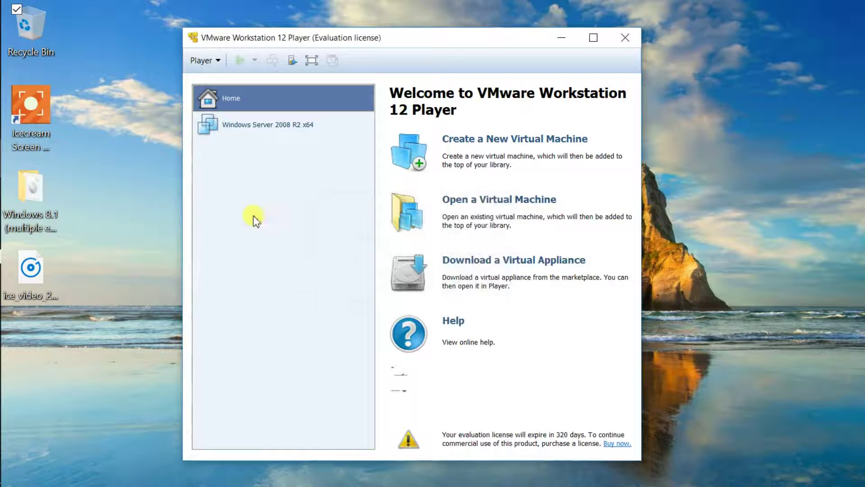
# Start a new virtual machine using the Fedora-Workstation-Live-x86_64-25-1.3 ISO from Downloads as installer.
pyautogui.click(494, 143)
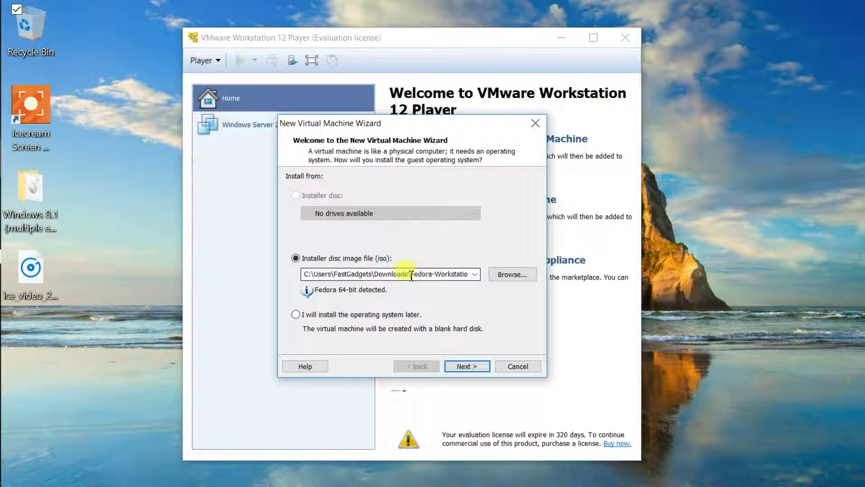
pyautogui.click(515, 278)
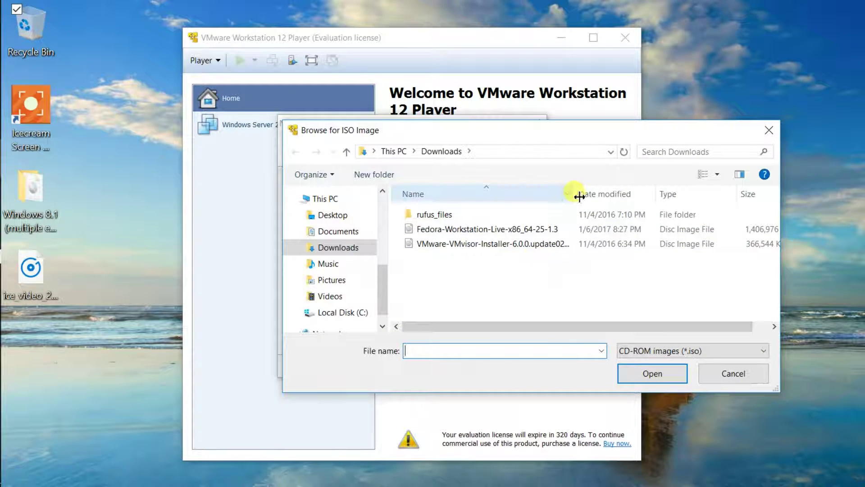
pyautogui.moveTo(581, 196); pyautogui.dragTo(659, 194)
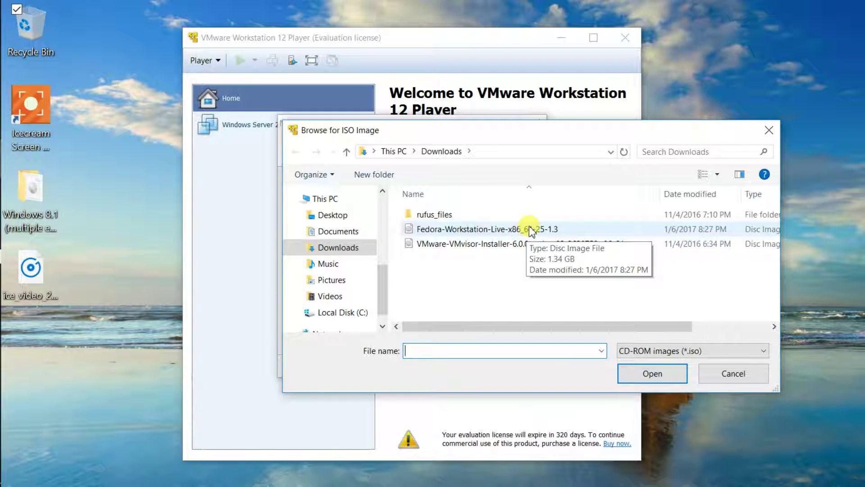
pyautogui.click(548, 229)
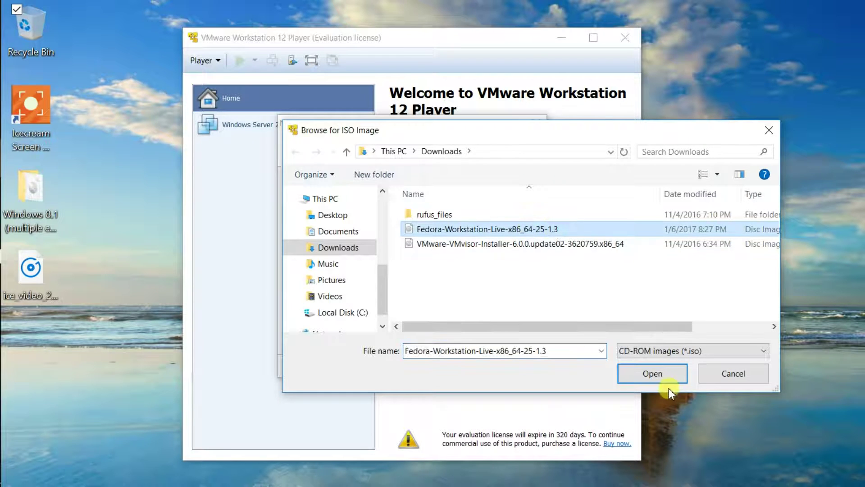
pyautogui.click(652, 373)
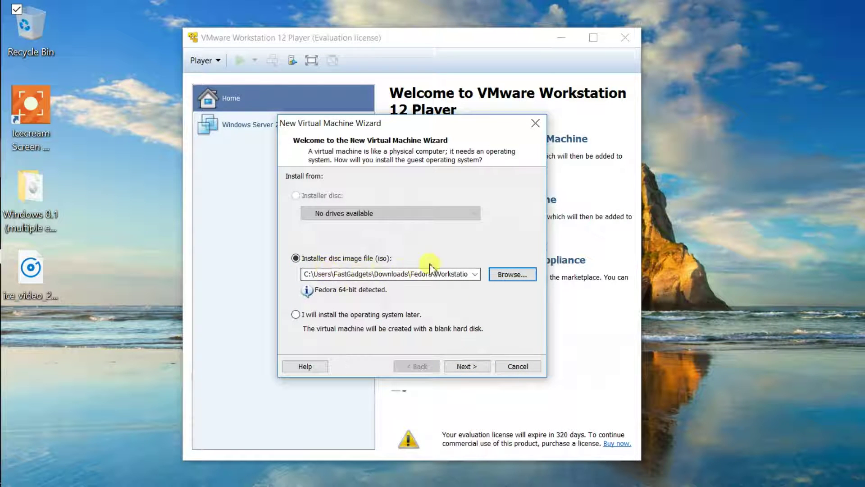
# Advance to the naming page and inspect the 'Fedora 64-bit' name and Virtual Machines location.
pyautogui.click(477, 366)
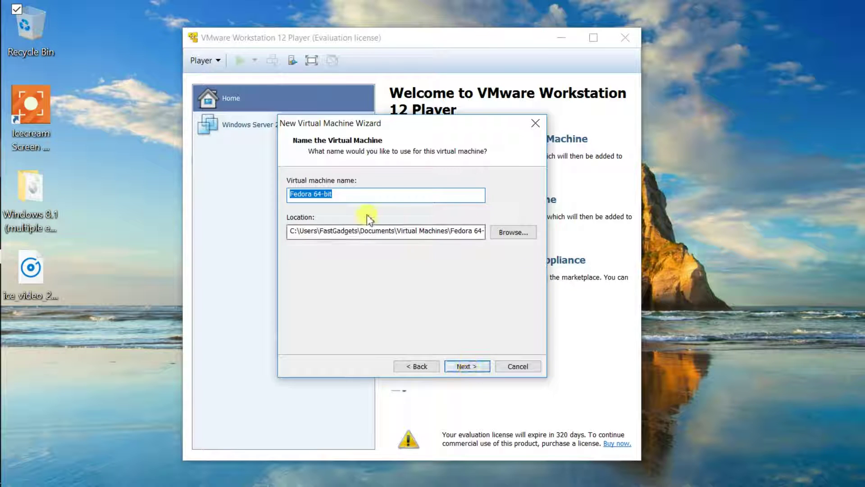
pyautogui.click(359, 195)
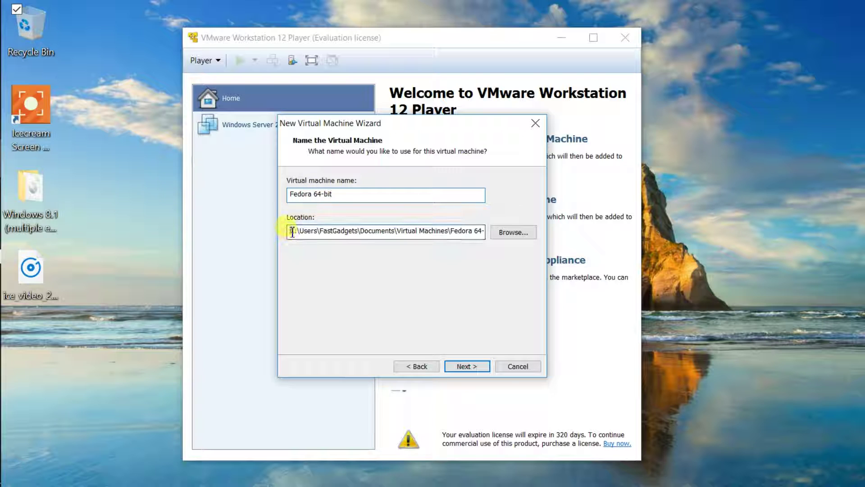
pyautogui.moveTo(290, 232)
pyautogui.mouseDown()
pyautogui.moveTo(473, 234)
pyautogui.moveTo(286, 234)
pyautogui.moveTo(305, 234)
pyautogui.mouseUp()
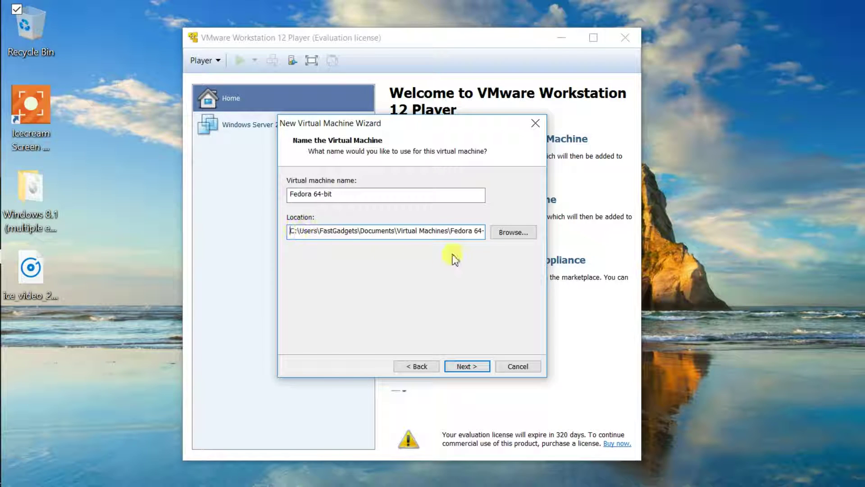
pyautogui.click(518, 233)
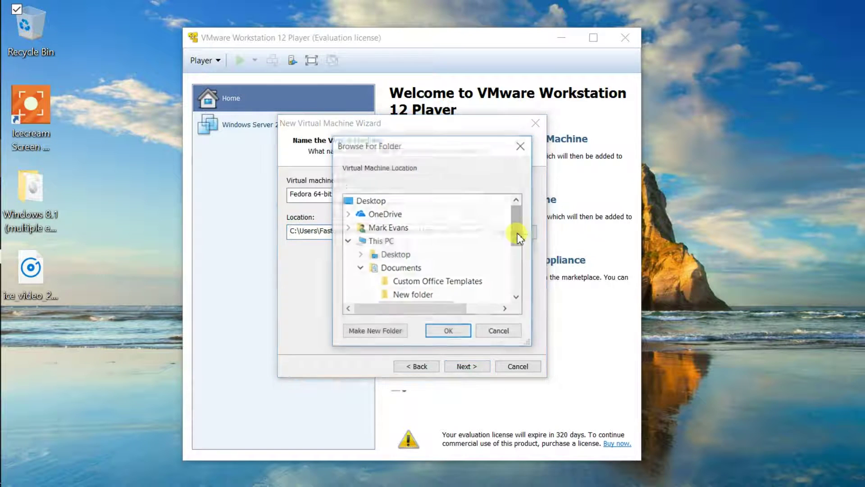
pyautogui.click(348, 241)
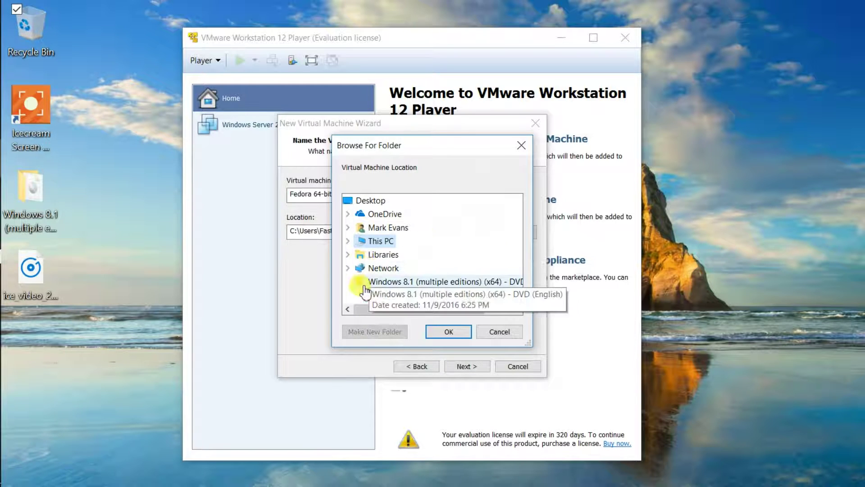
pyautogui.click(347, 240)
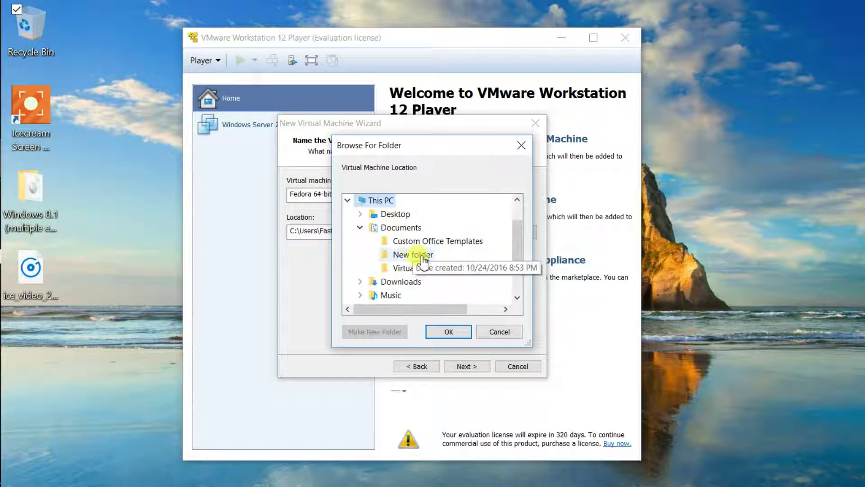
pyautogui.click(360, 227)
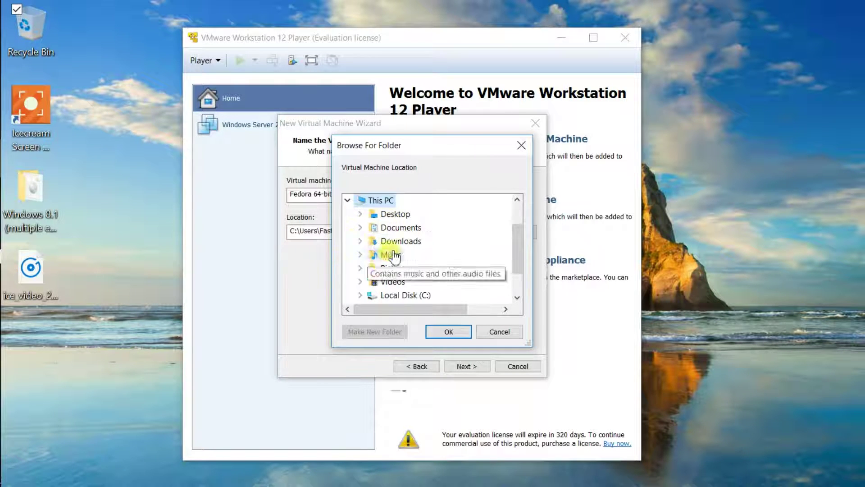
pyautogui.scroll(-1, 439, 275)
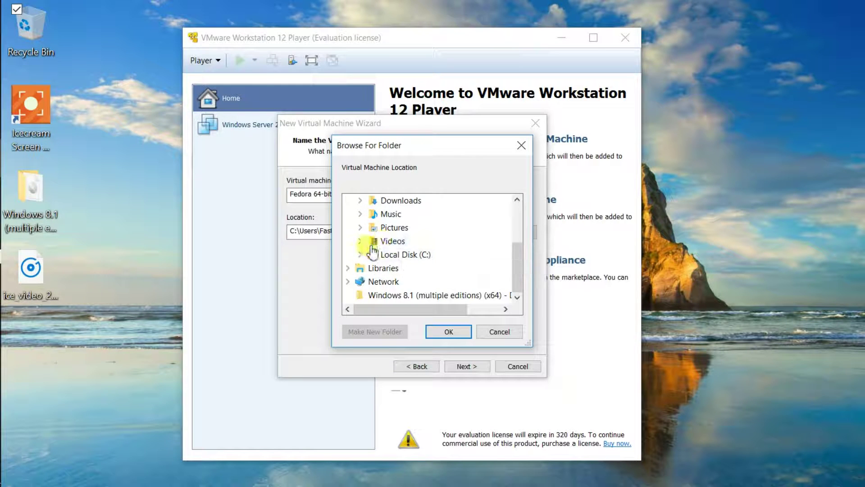
pyautogui.scroll(1, 449, 245)
pyautogui.scroll(1, 448, 244)
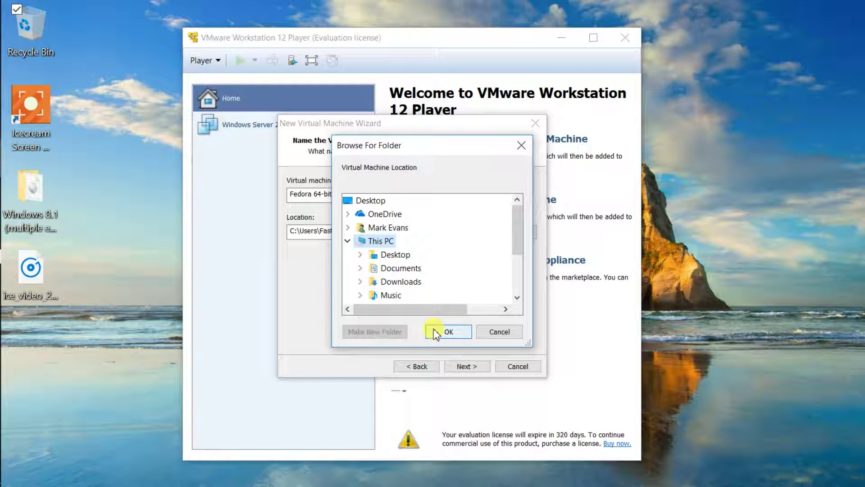
pyautogui.click(509, 333)
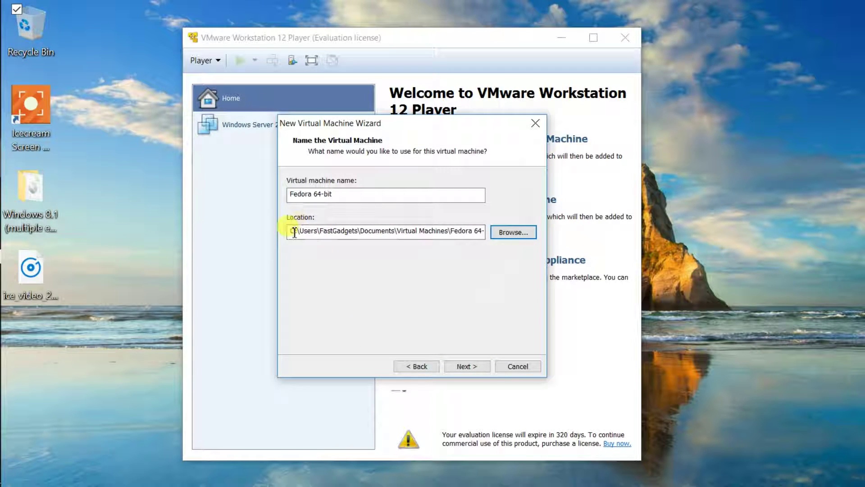
# Review the default Virtual Machines location path, leaving it unchanged.
pyautogui.moveTo(293, 233); pyautogui.dragTo(473, 231)
pyautogui.click(419, 230)
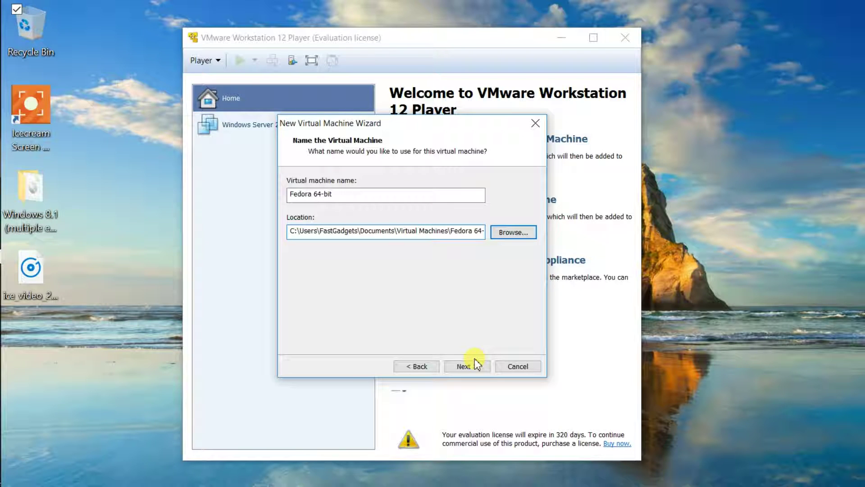
# Set the maximum disk size to 40 GB split into multiple files and reach the summary.
pyautogui.click(467, 365)
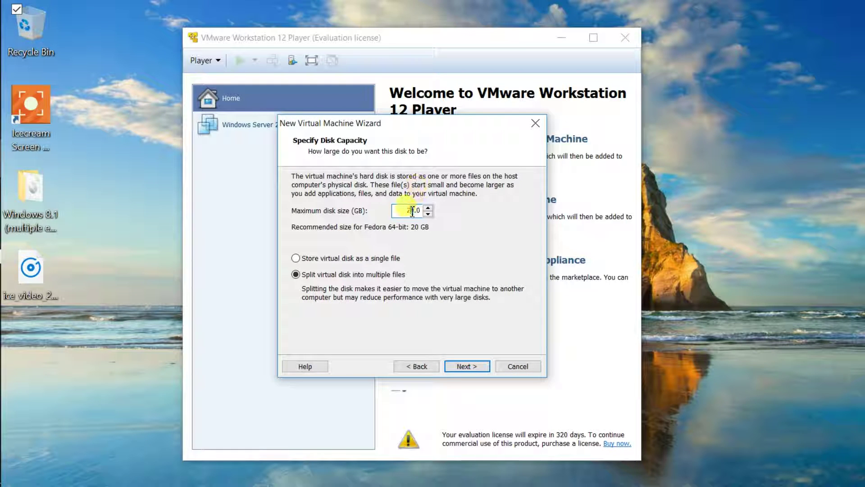
pyautogui.write('6')
pyautogui.write('4')
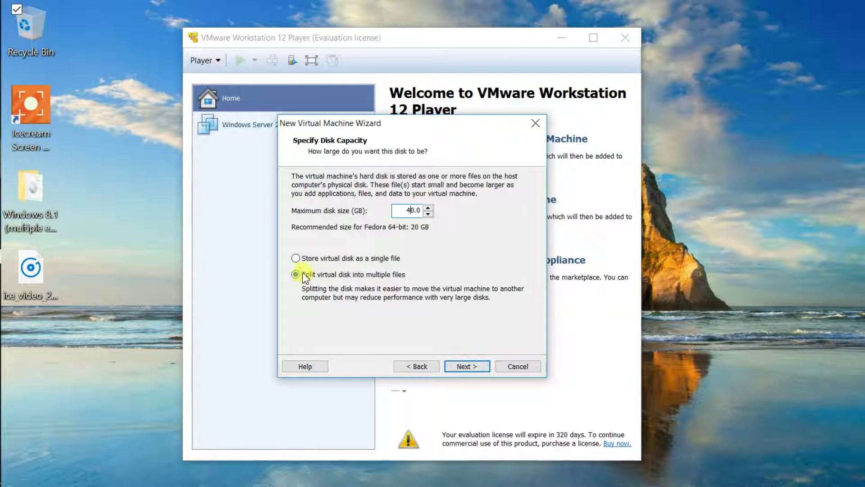
pyautogui.click(477, 367)
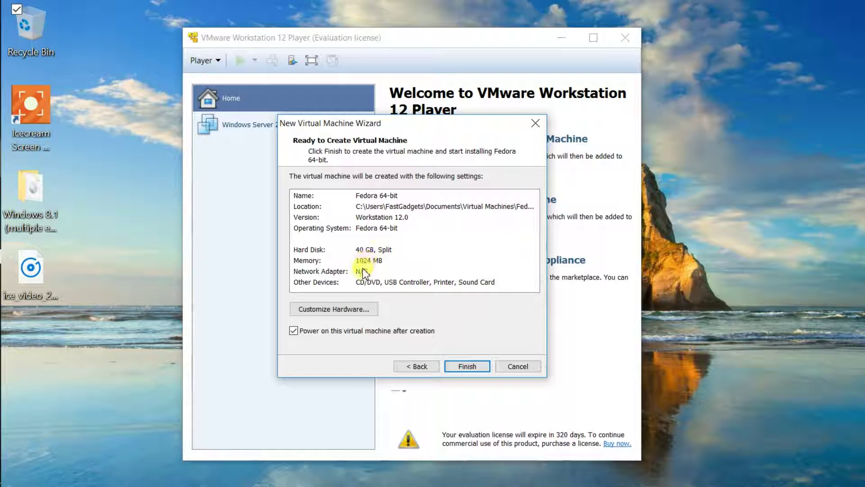
# Switch the new machine's network adapter to Bridged (Automatic) in its hardware settings.
pyautogui.click(347, 310)
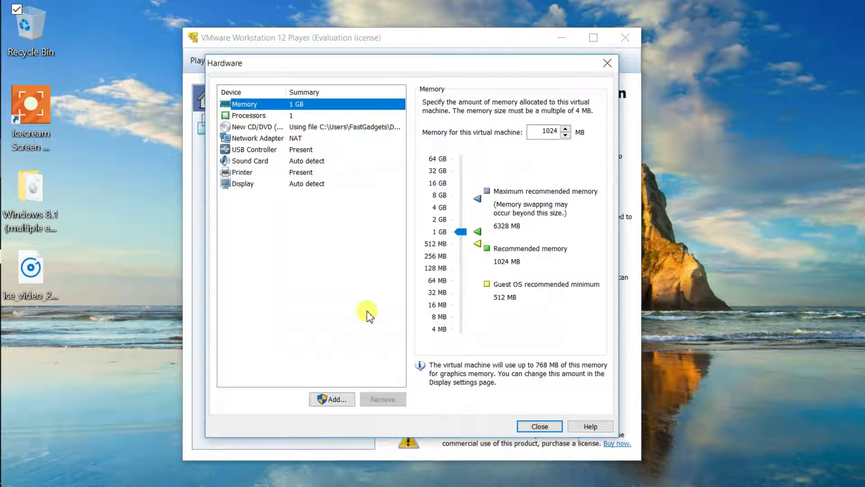
pyautogui.click(275, 139)
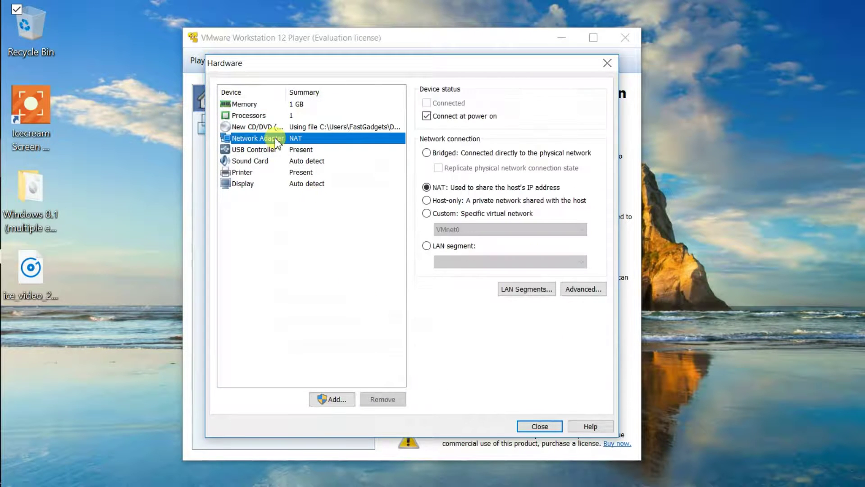
pyautogui.click(427, 154)
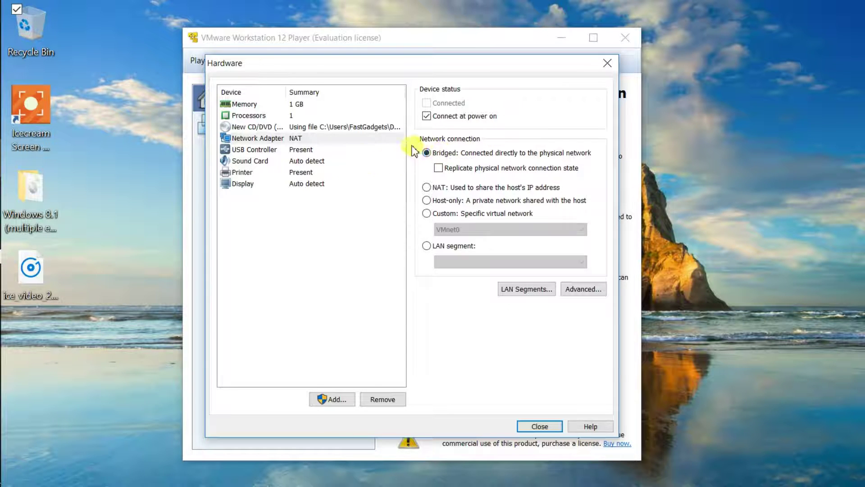
pyautogui.click(534, 425)
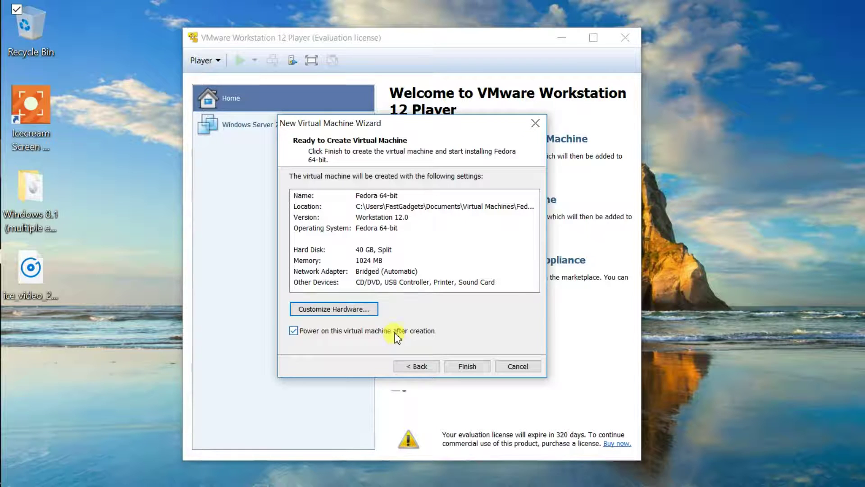
# Finish creating the Fedora 64-bit machine, dismiss the notification bars, and focus the VM console.
pyautogui.click(467, 366)
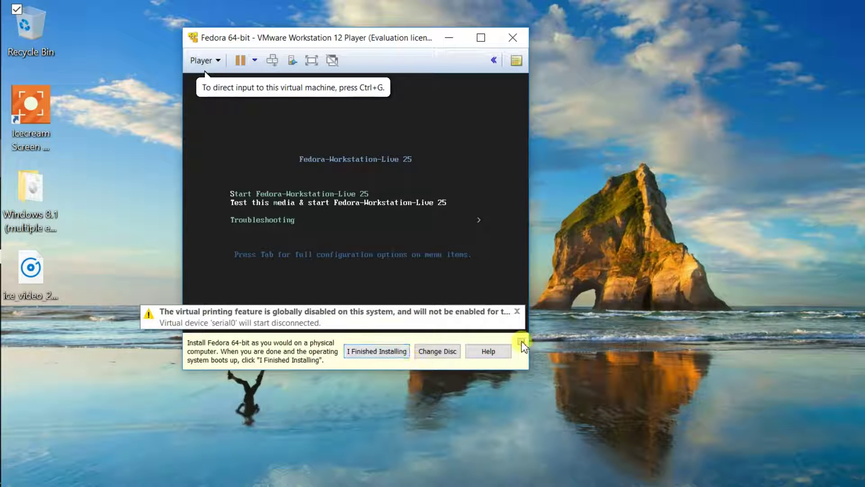
pyautogui.click(380, 351)
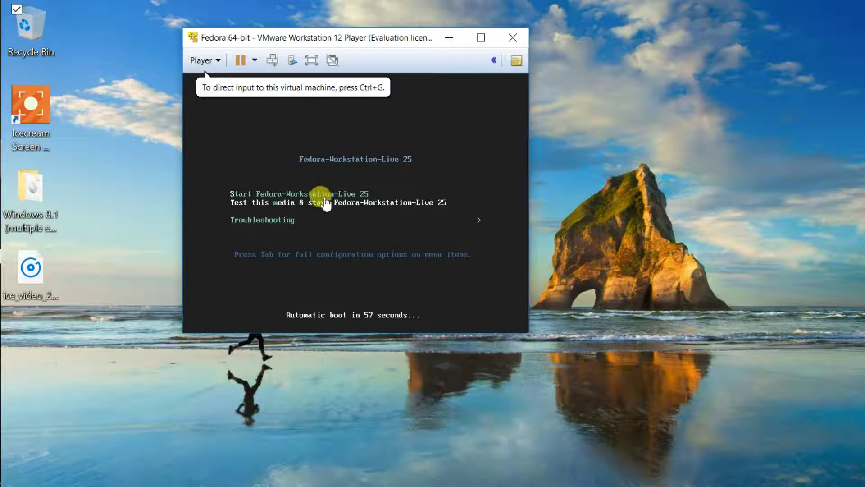
pyautogui.click(320, 200)
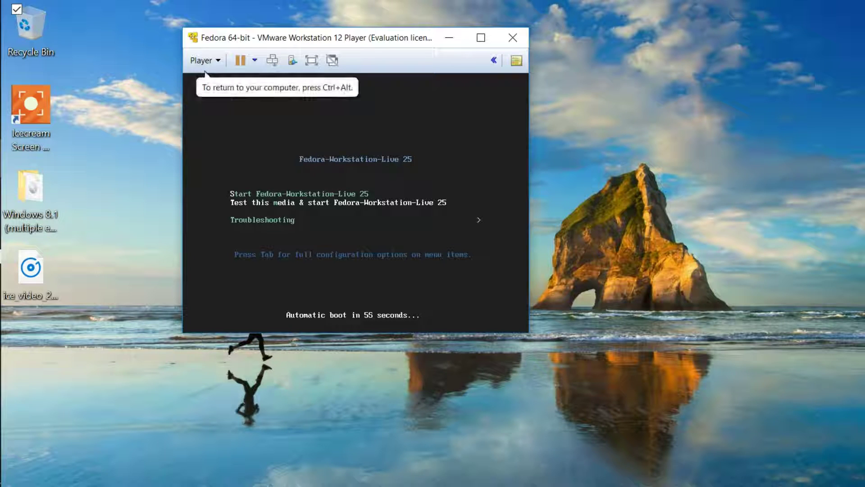
# Stop the boot countdown and boot the 'Start Fedora-Workstation-Live 25' menu entry.
pyautogui.press('Up')
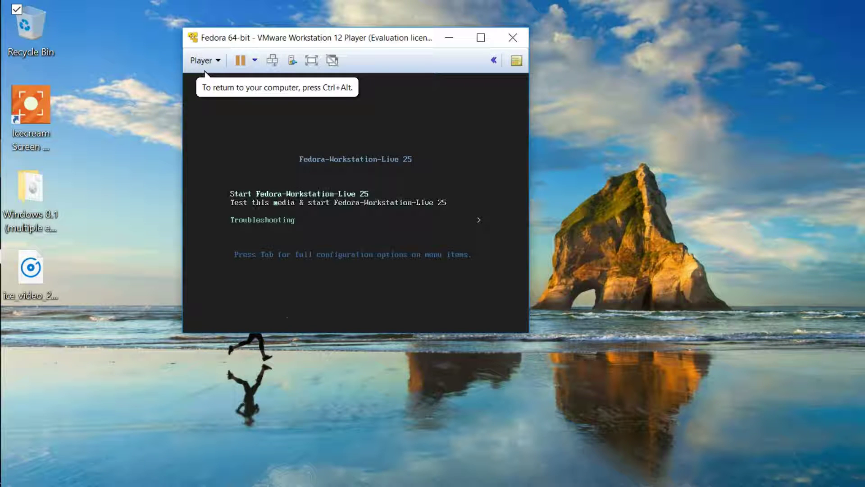
pyautogui.press('Down')
pyautogui.press('Up')
pyautogui.press('Down')
pyautogui.press('Up')
pyautogui.press('Down')
pyautogui.press('Up')
pyautogui.press('Down')
pyautogui.press('Up')
pyautogui.press('Down')
pyautogui.press('Up')
pyautogui.press('Down')
pyautogui.press('Up')
pyautogui.press('Down')
pyautogui.press('Up')
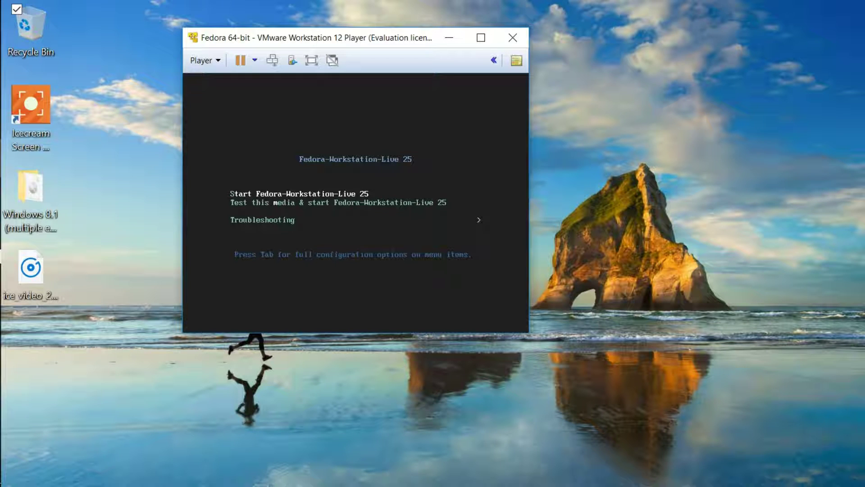
pyautogui.press('Return')
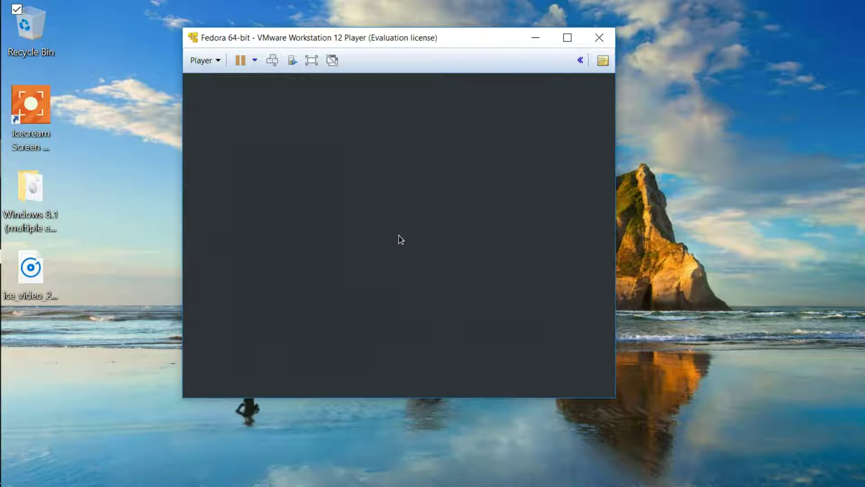
# Choose Install to Hard Drive from the Welcome to Fedora window.
pyautogui.click(399, 191)
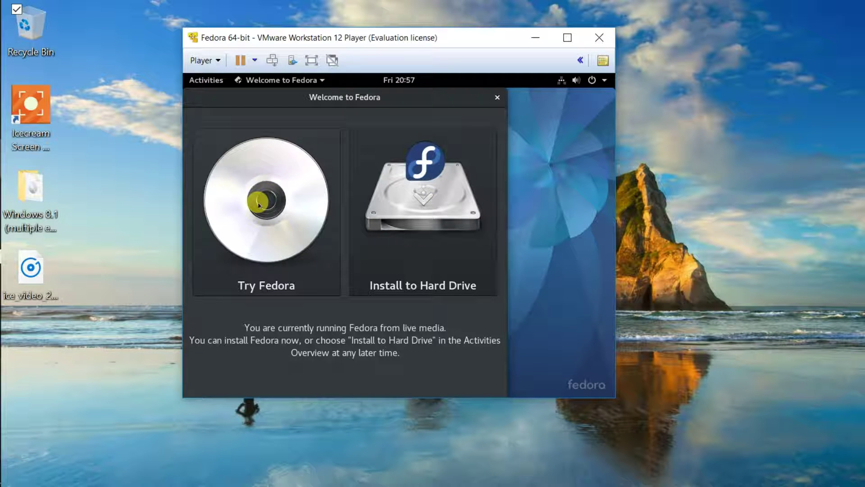
pyautogui.click(423, 216)
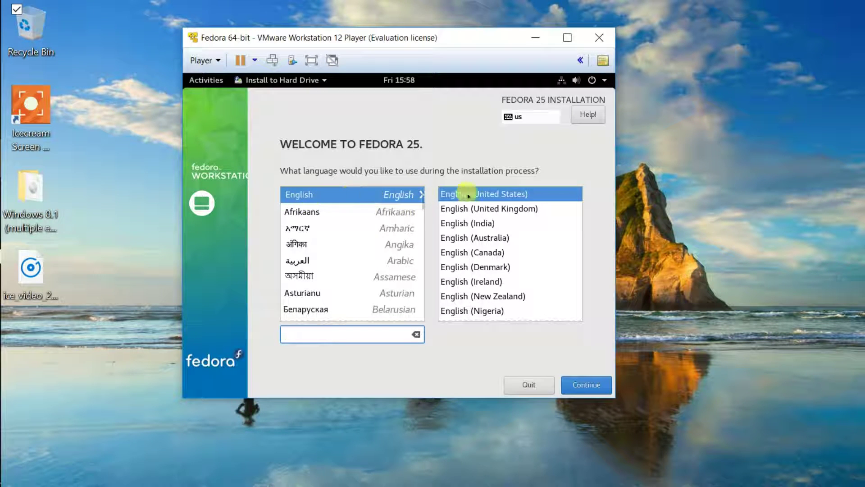
# Accept English (United States) and open Installation Destination showing the 40 GiB disk.
pyautogui.click(588, 386)
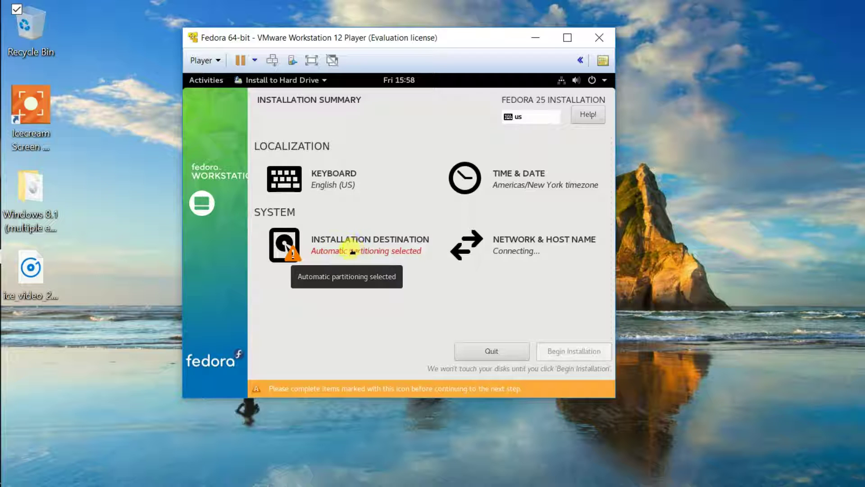
pyautogui.click(352, 251)
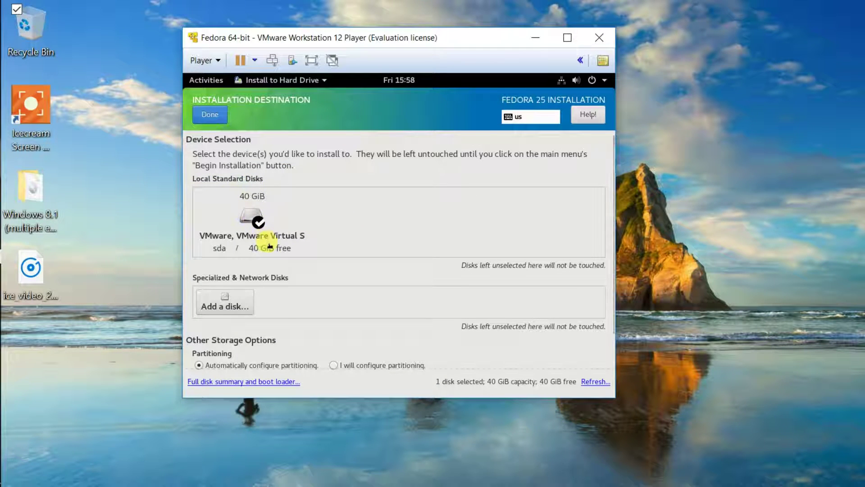
# Accept the 40 GiB disk with automatic partitioning and begin the Fedora 25 installation.
pyautogui.click(213, 115)
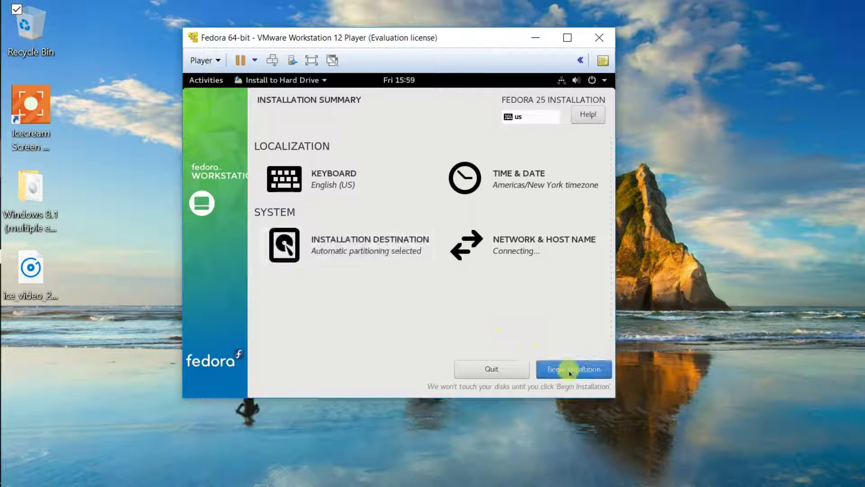
pyautogui.click(580, 370)
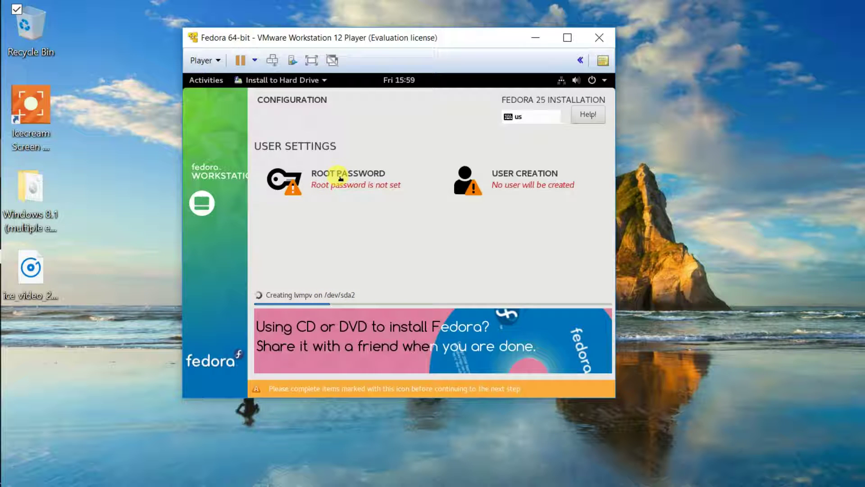
# Enter and confirm a root password, accepting it despite the weak-password warning.
pyautogui.click(340, 178)
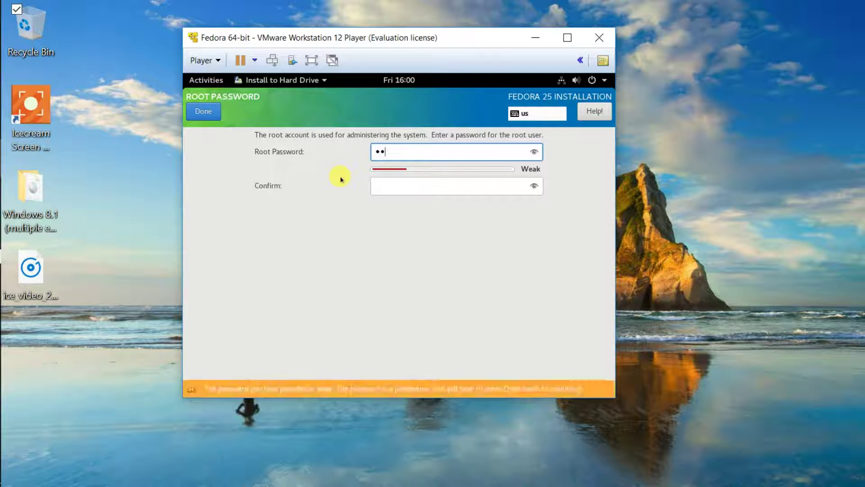
pyautogui.write('abc')
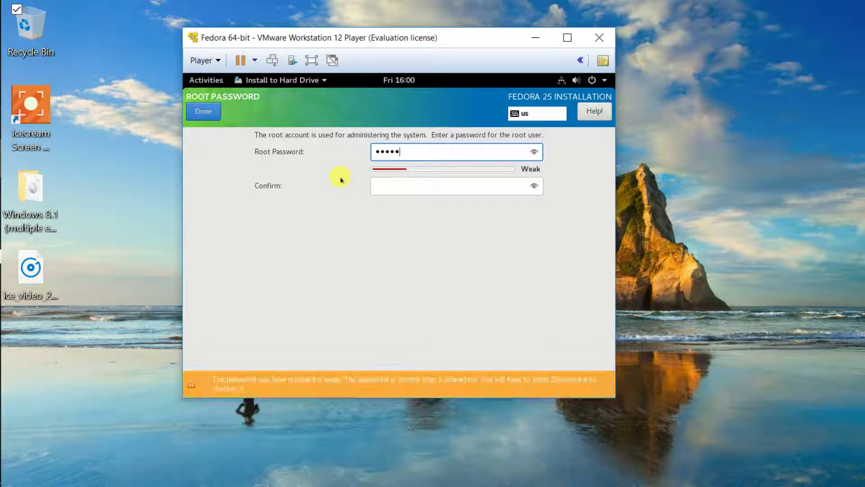
pyautogui.write('rd')
pyautogui.press('Tab')
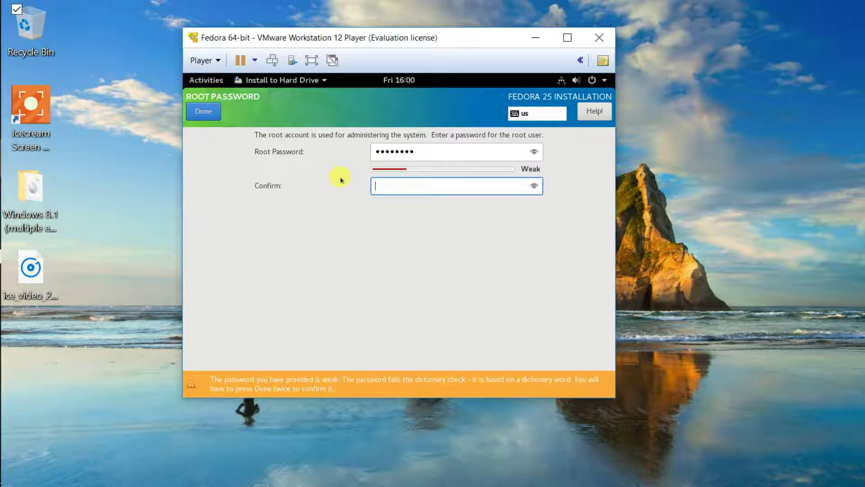
pyautogui.write('password')
pyautogui.click(203, 111)
pyautogui.press('Return')
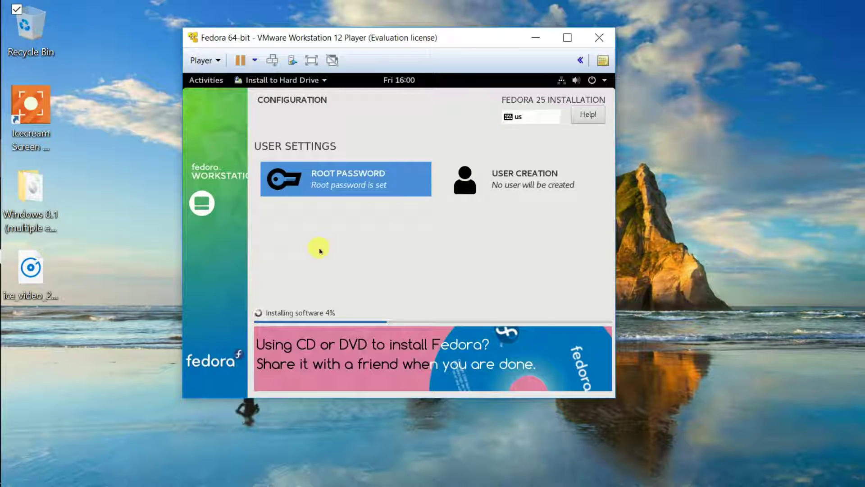
# Create an administrator user with the user's full name, auto-filled username and a confirmed (weak) password.
pyautogui.click(518, 179)
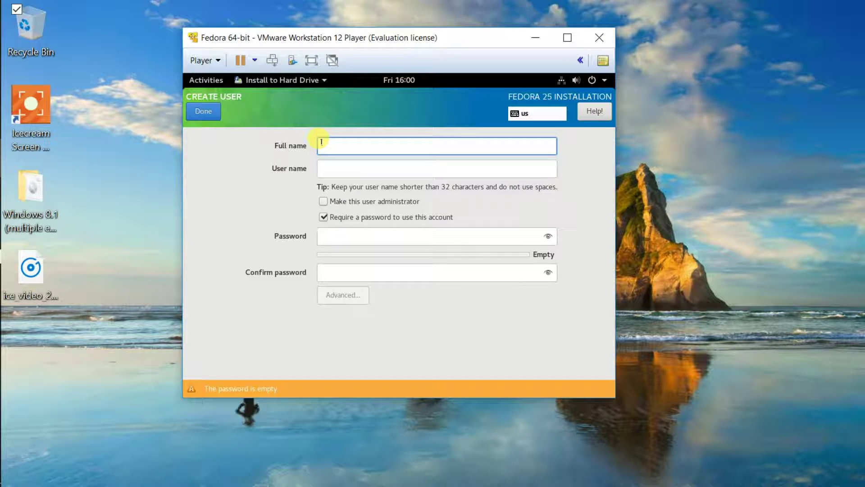
pyautogui.write('Mark')
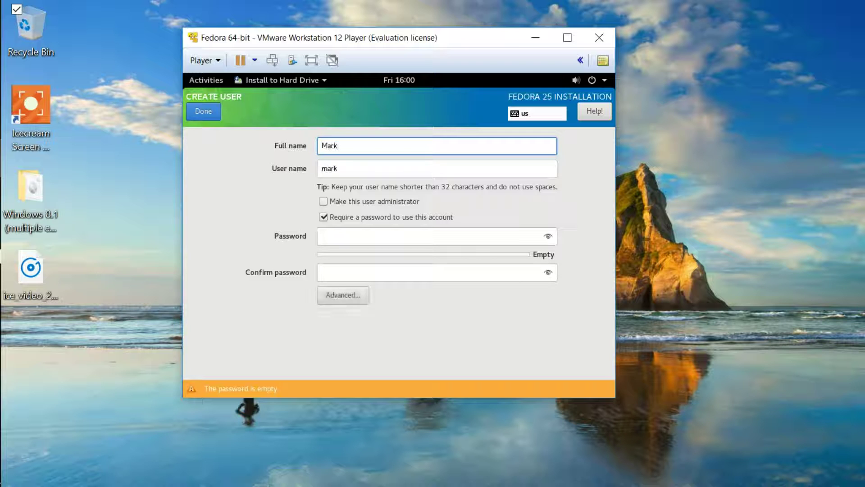
pyautogui.press('Tab')
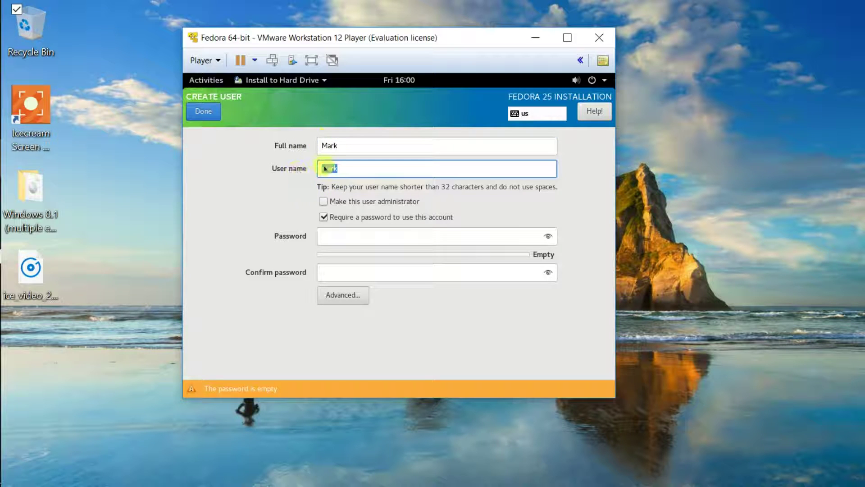
pyautogui.click(324, 166)
pyautogui.click(324, 201)
pyautogui.click(340, 237)
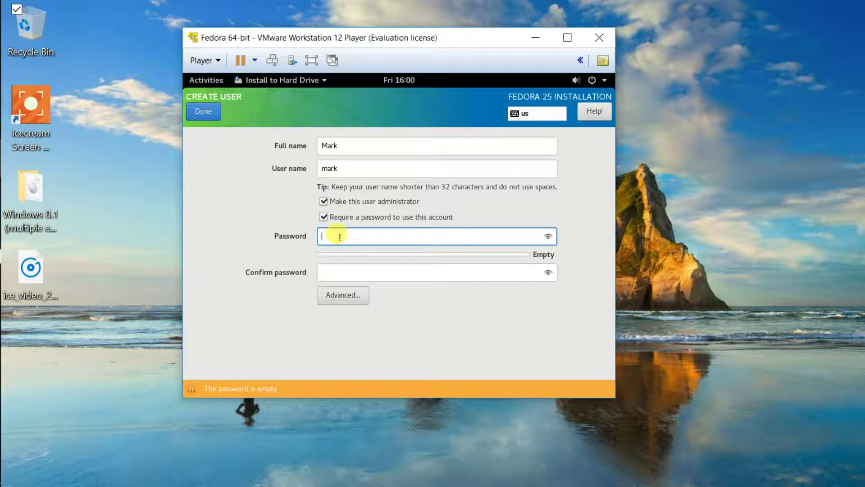
pyautogui.write('p')
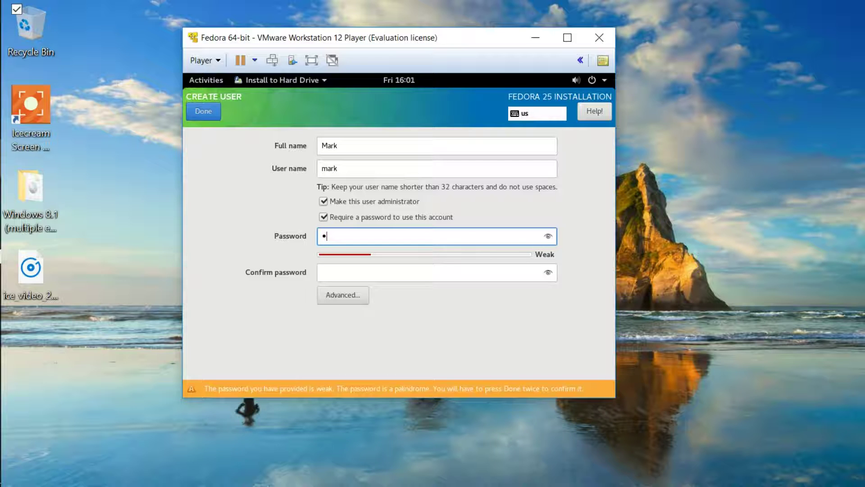
pyautogui.write('assw')
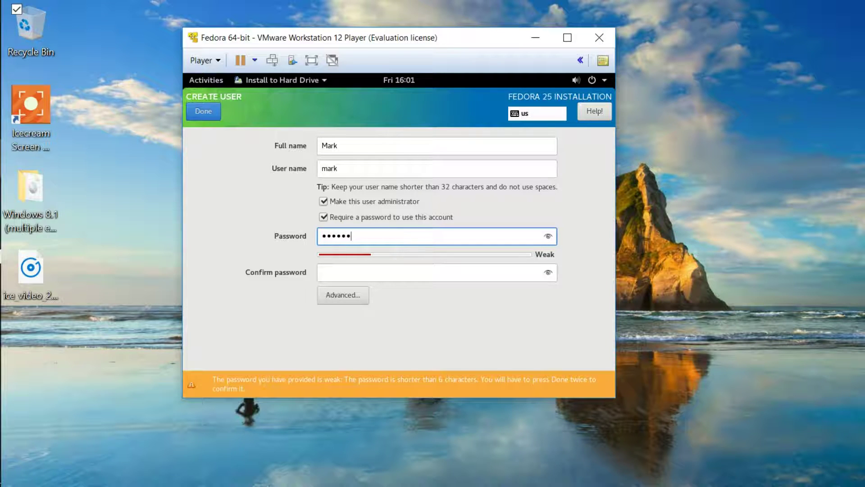
pyautogui.write('ord')
pyautogui.press('Tab')
pyautogui.write('pass')
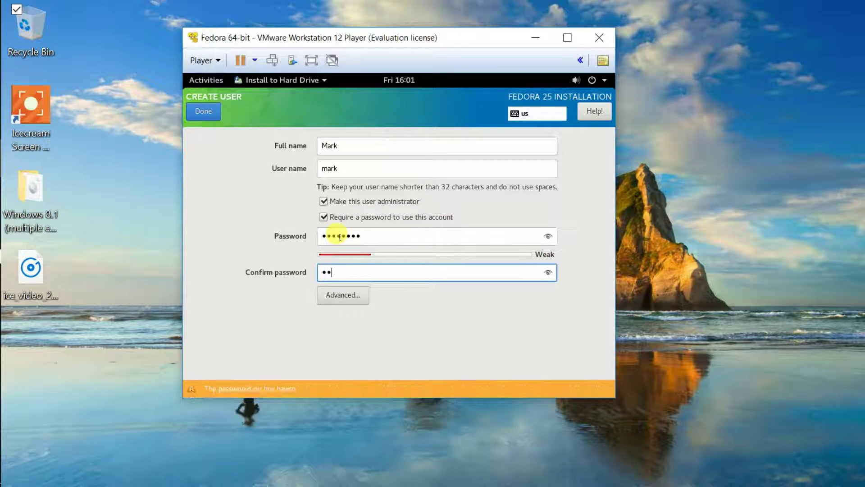
pyautogui.write('word')
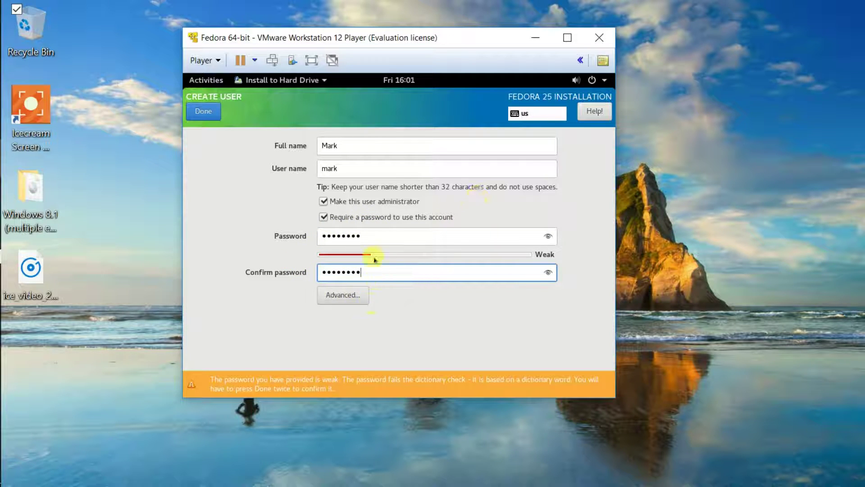
pyautogui.click(200, 116)
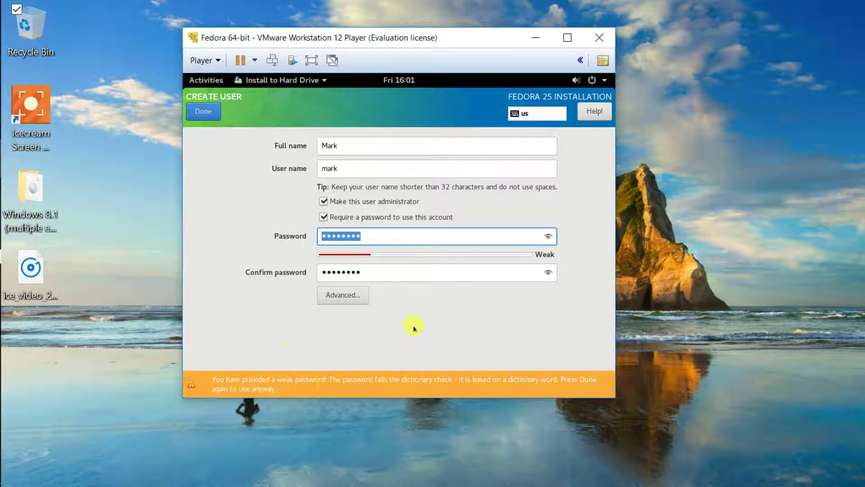
pyautogui.click(204, 112)
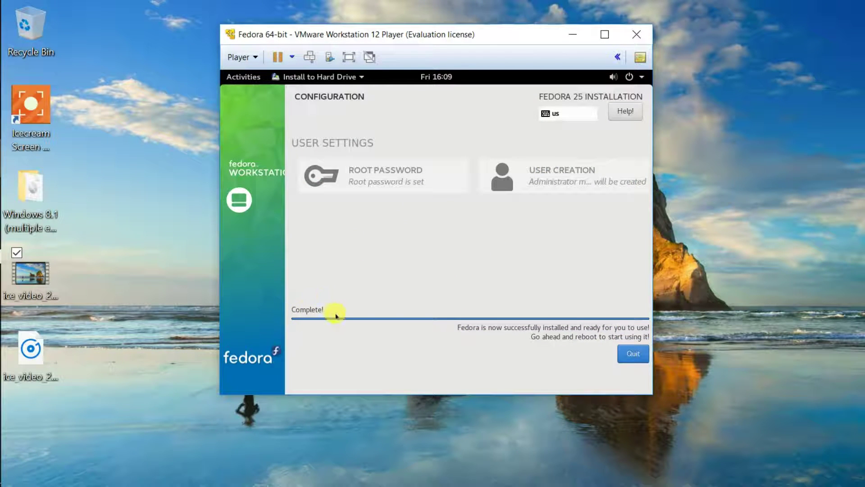
# Quit the finished installer and restart the Fedora live session from the system menu.
pyautogui.click(635, 356)
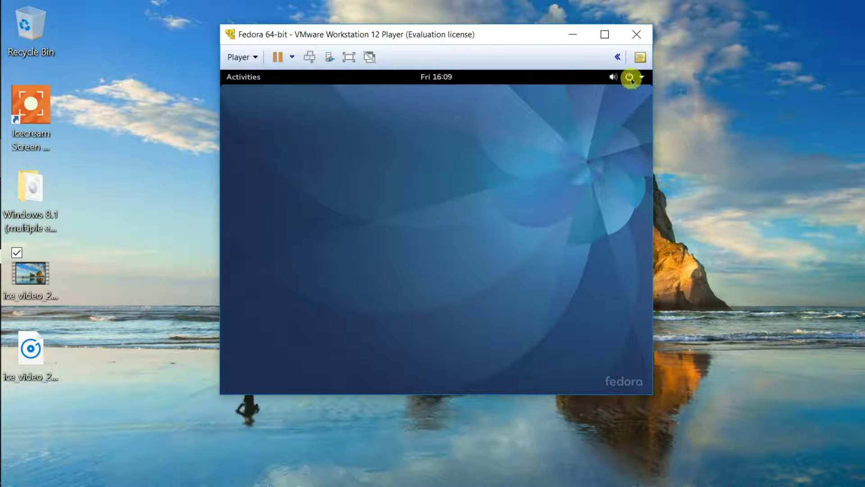
pyautogui.click(629, 76)
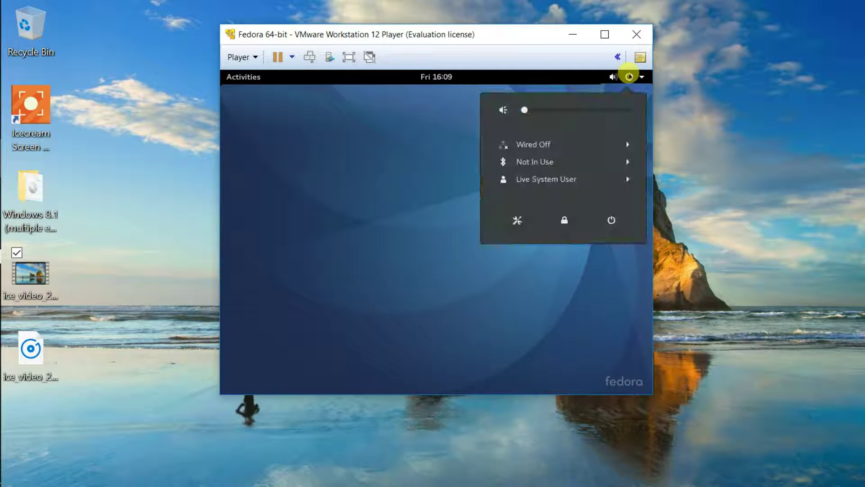
pyautogui.click(611, 220)
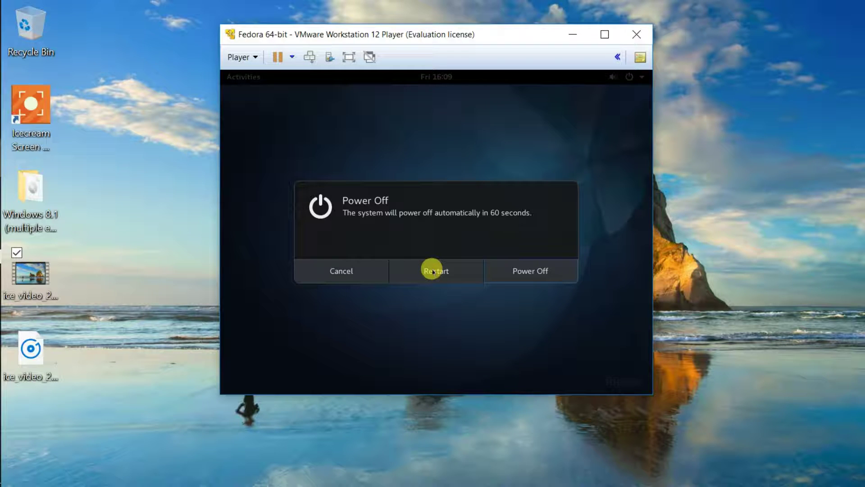
pyautogui.click(433, 271)
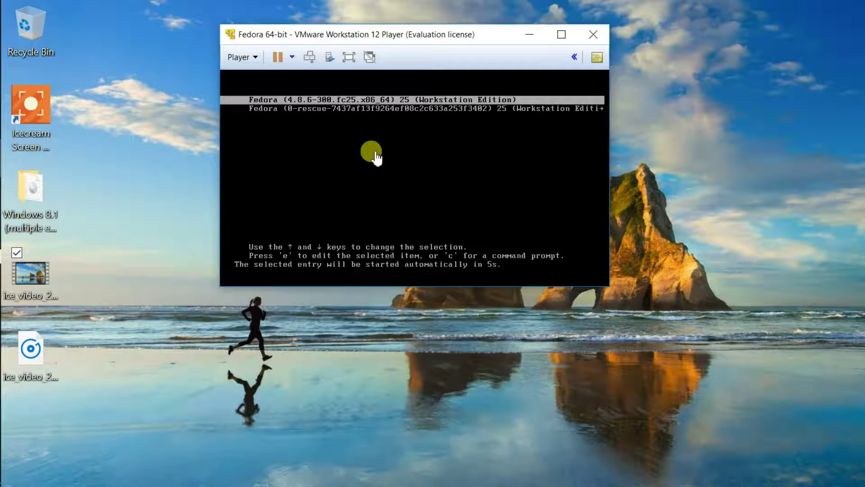
# Stop the GRUB countdown and highlight the main Fedora 25 boot entry.
pyautogui.click(375, 152)
pyautogui.press('Down')
pyautogui.press('Up')
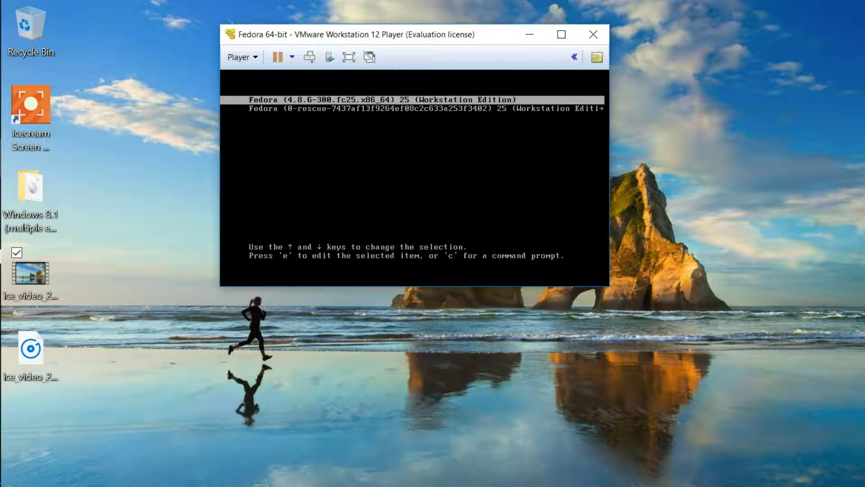
pyautogui.press('Down')
pyautogui.press('Up')
pyautogui.press('Down')
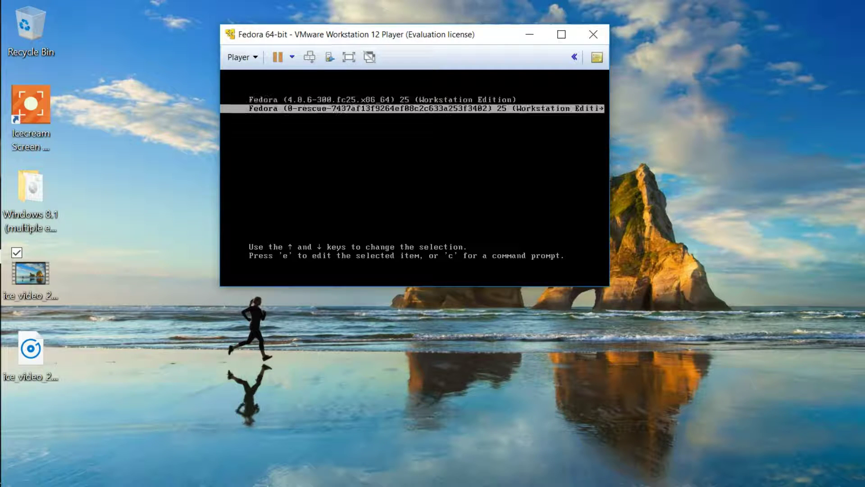
pyautogui.press('Up')
pyautogui.press('Down')
pyautogui.press('Up')
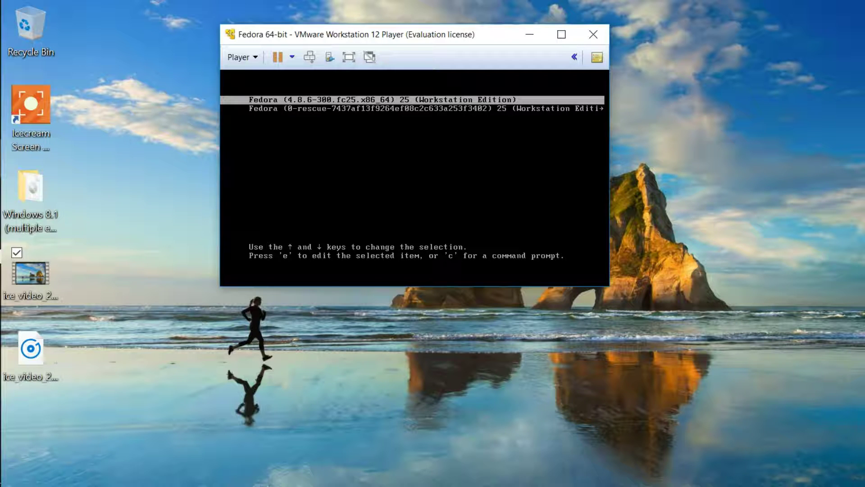
pyautogui.hotkey('ctrl', 'alt')
# Boot the main Fedora 4.8.6 entry and move the VM window up-left.
pyautogui.click(367, 163)
pyautogui.press('Return')
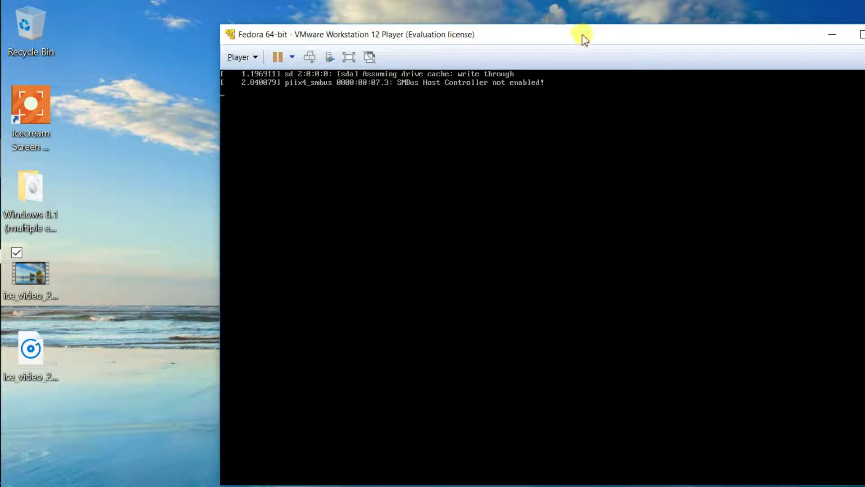
pyautogui.moveTo(577, 35); pyautogui.dragTo(453, 20)
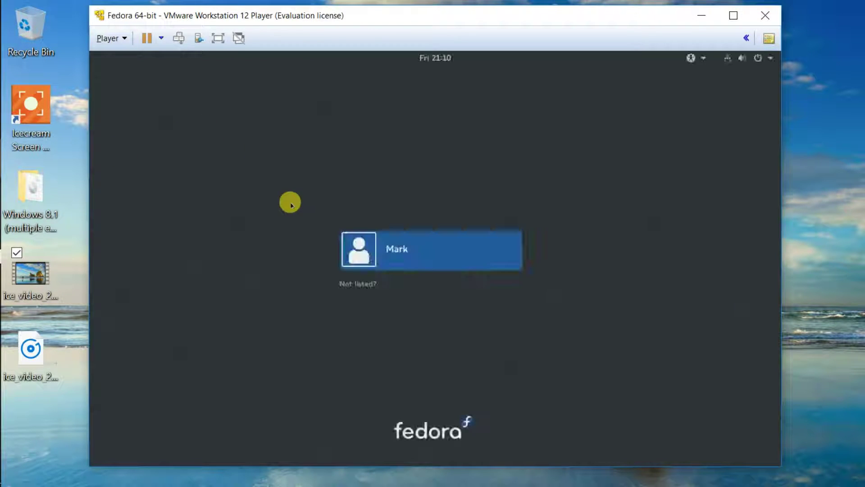
# Sign in as the new user with the account password.
pyautogui.click(419, 254)
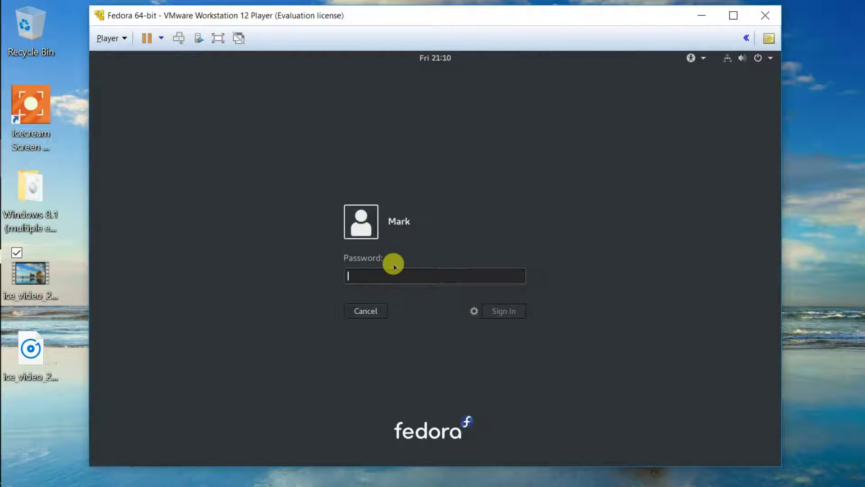
pyautogui.write('password')
pyautogui.press('Return')
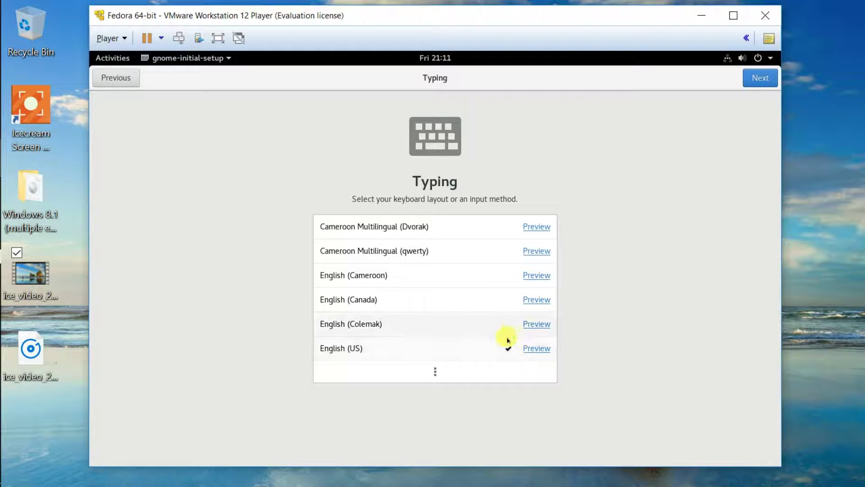
# Turn off Location Services and Automatic Problem Reporting, finish setup, and close Getting Started.
pyautogui.click(758, 76)
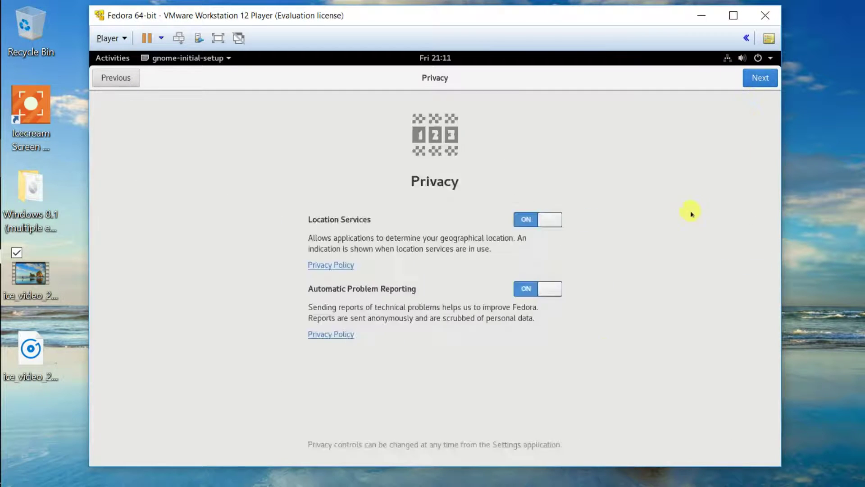
pyautogui.click(548, 224)
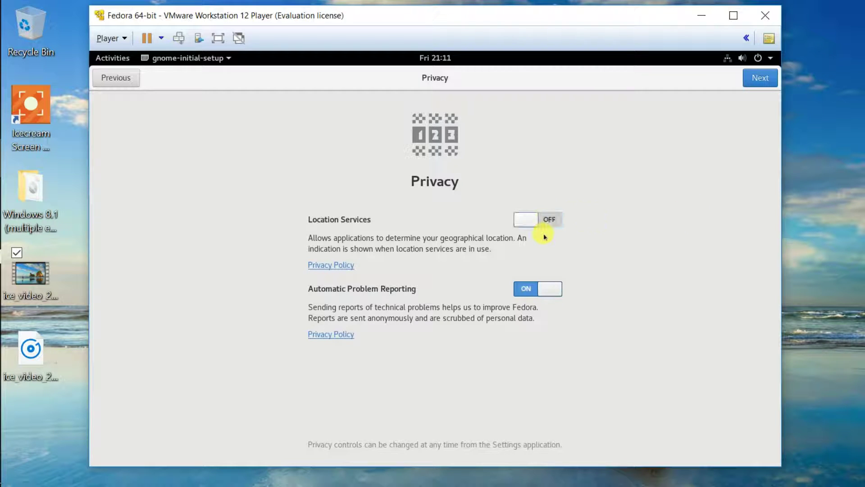
pyautogui.click(545, 290)
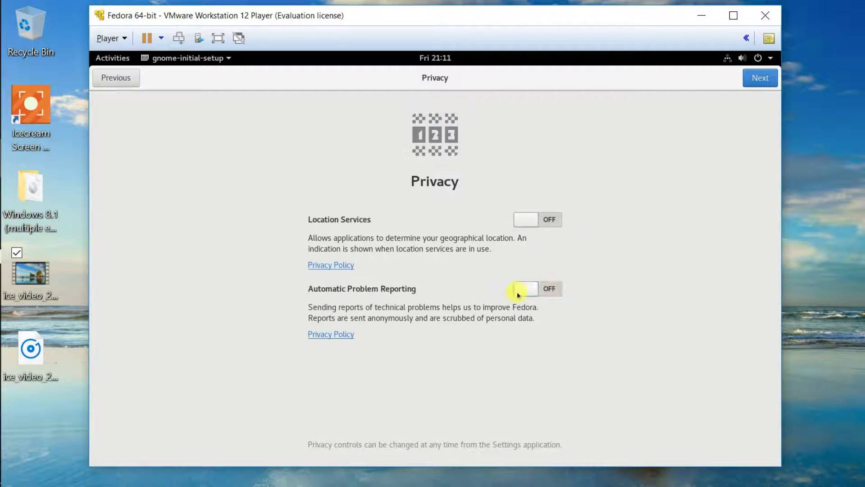
pyautogui.click(757, 77)
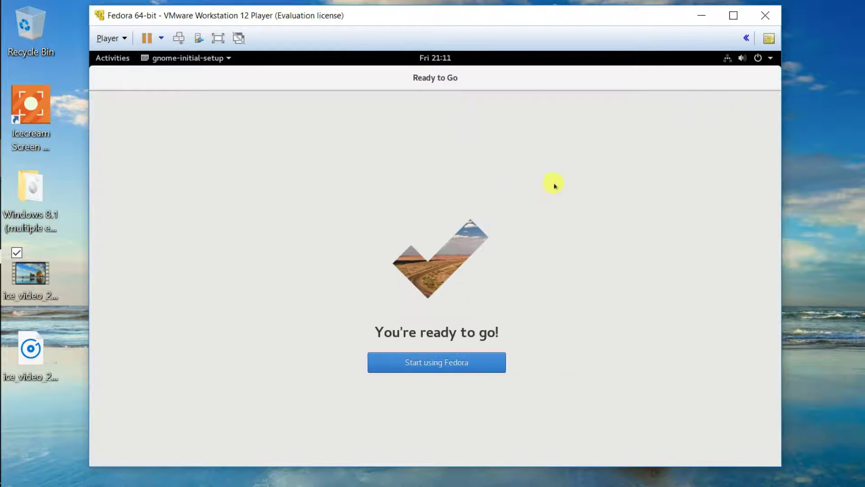
pyautogui.click(428, 367)
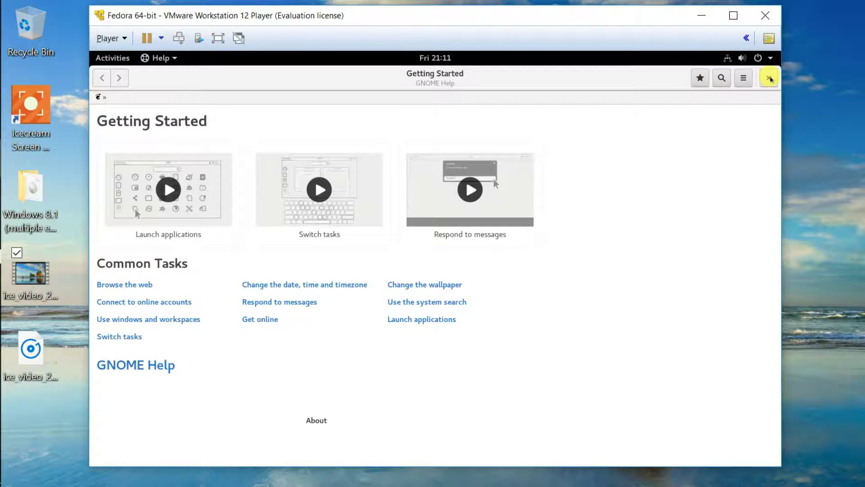
pyautogui.click(769, 78)
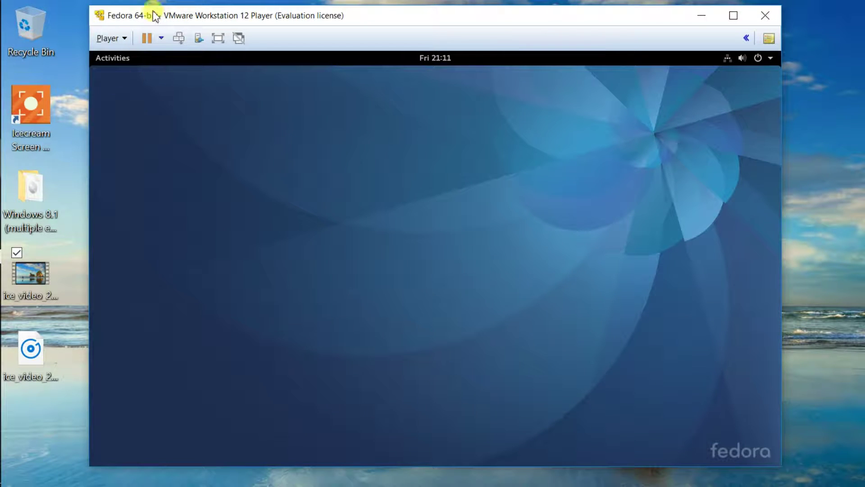
pyautogui.click(122, 40)
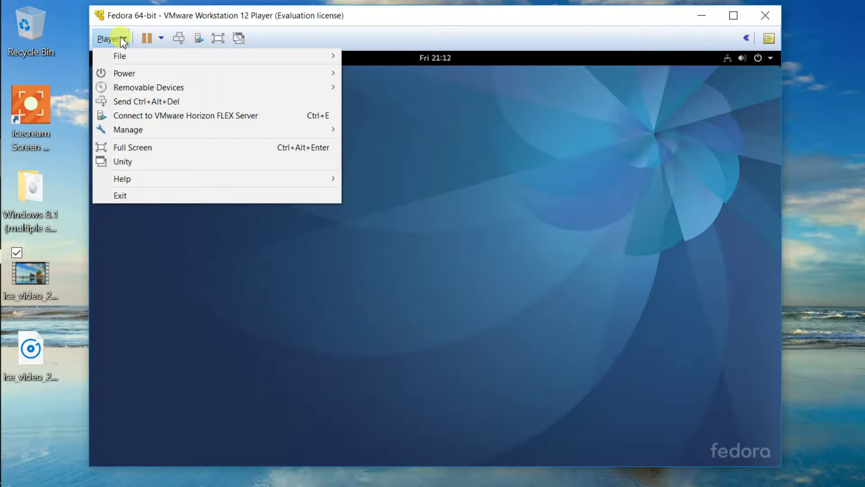
pyautogui.moveTo(164, 127)
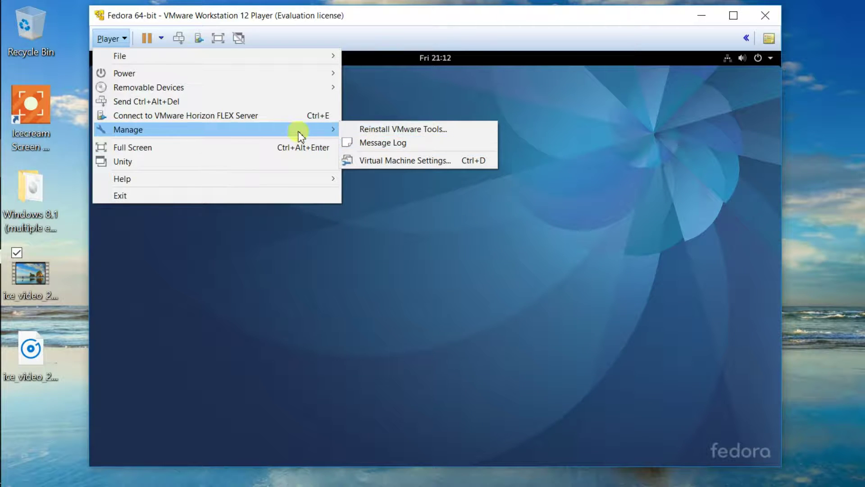
pyautogui.moveTo(299, 136)
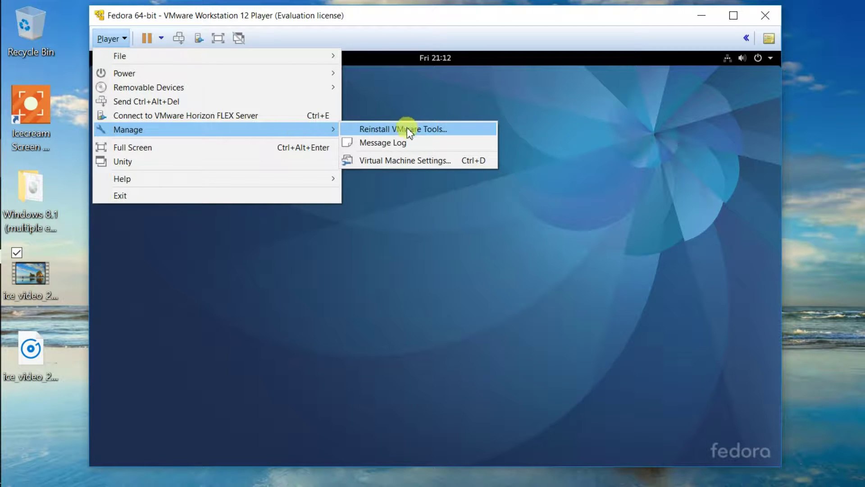
pyautogui.click(376, 322)
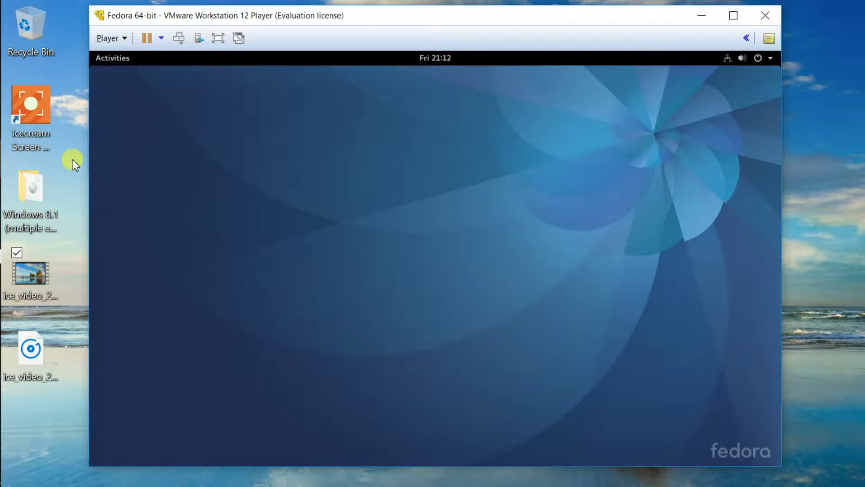
pyautogui.click(14, 27)
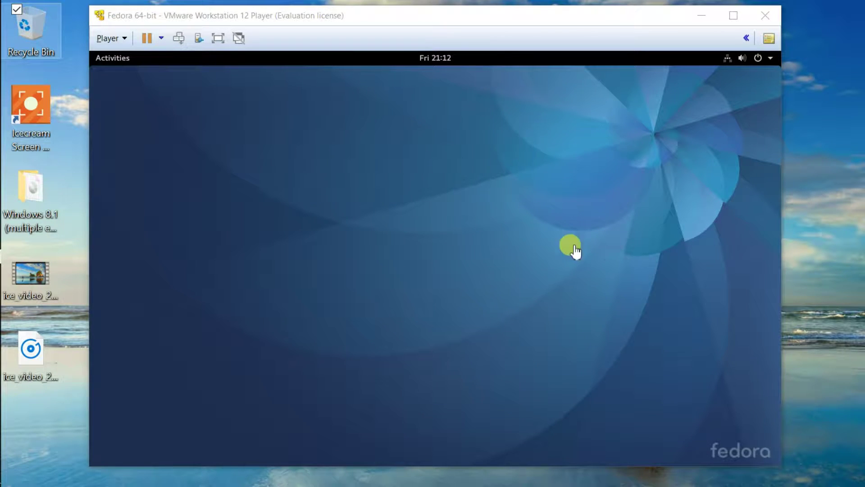
pyautogui.click(171, 202)
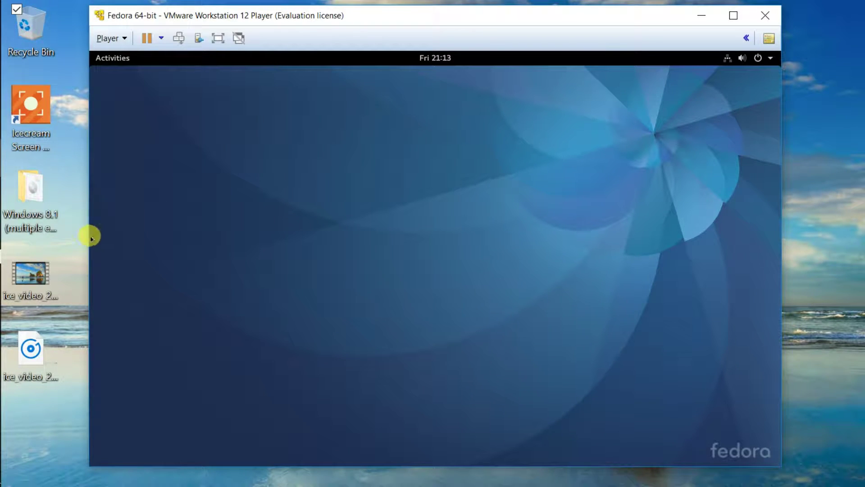
# Search for Terminal in Activities and add it to Favorites.
pyautogui.click(112, 57)
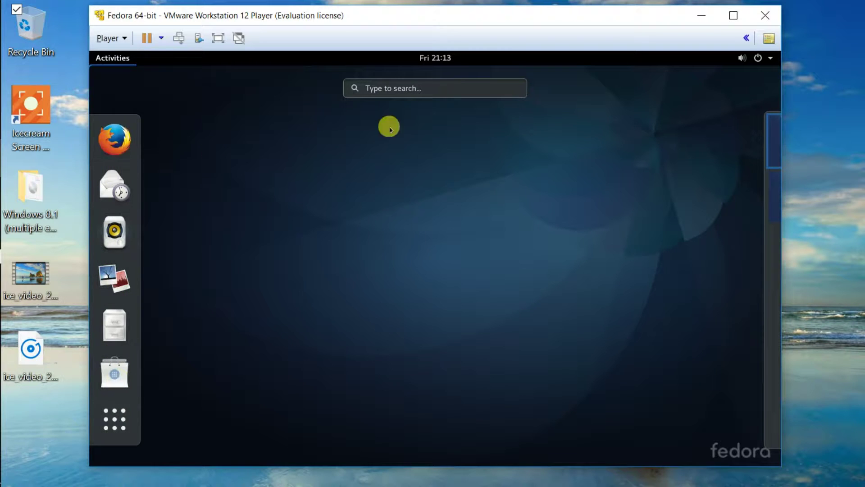
pyautogui.click(388, 87)
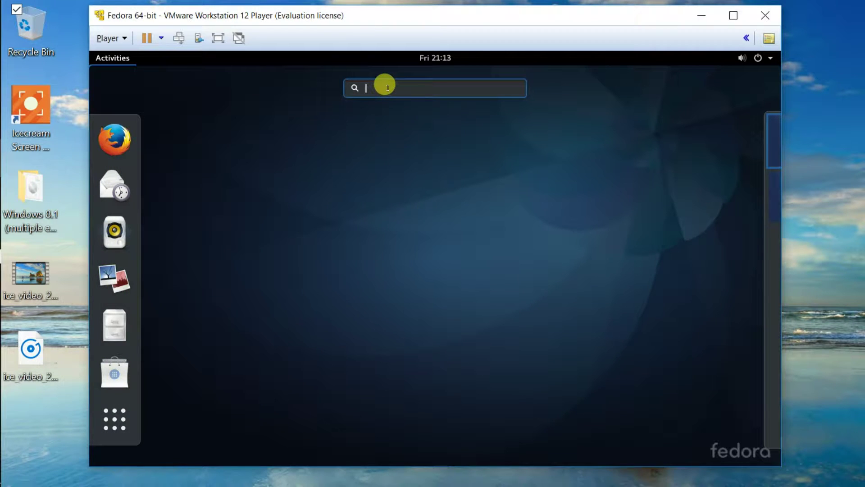
pyautogui.write('t')
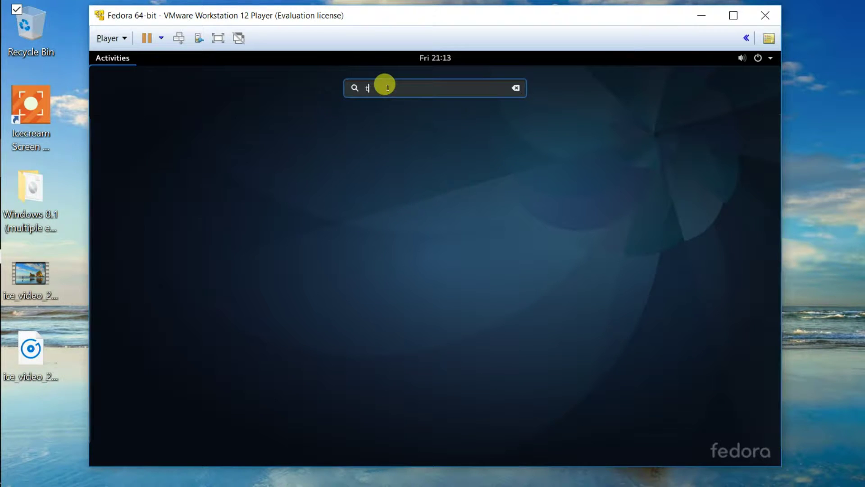
pyautogui.write('erminal')
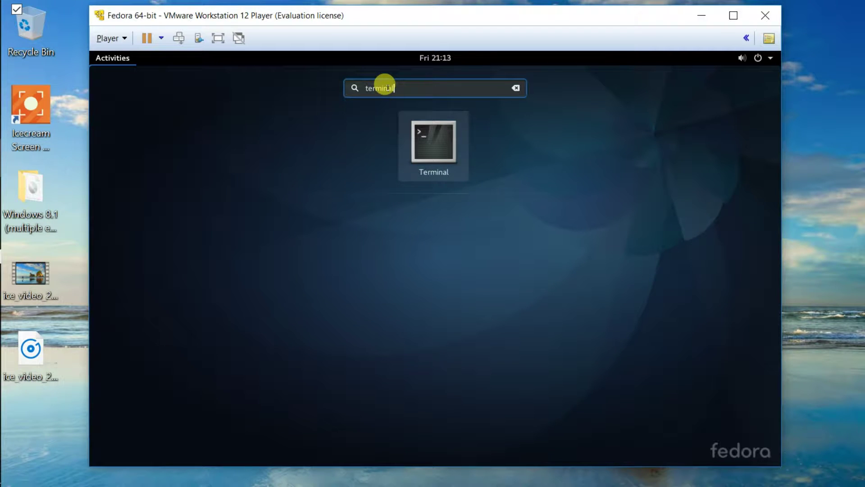
pyautogui.rightClick(428, 147)
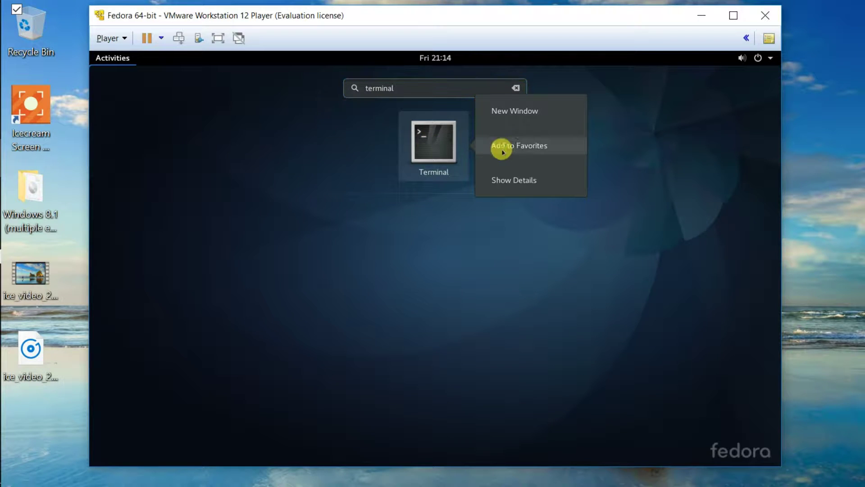
pyautogui.click(518, 152)
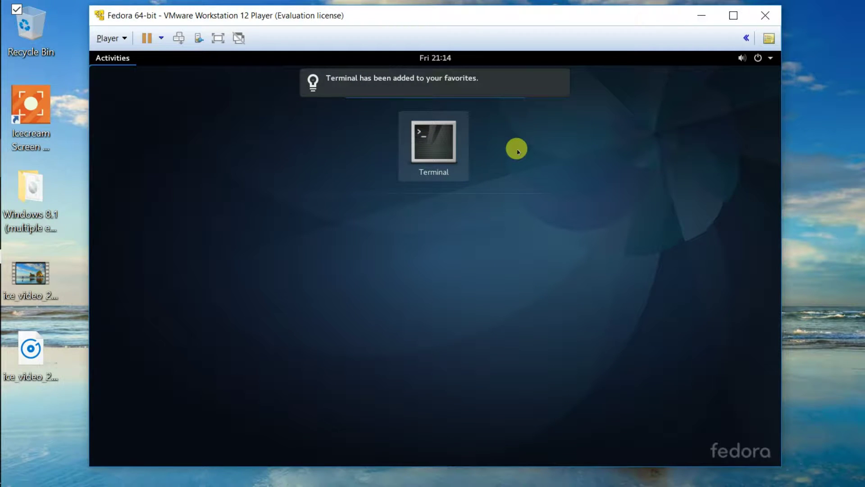
pyautogui.press('Escape')
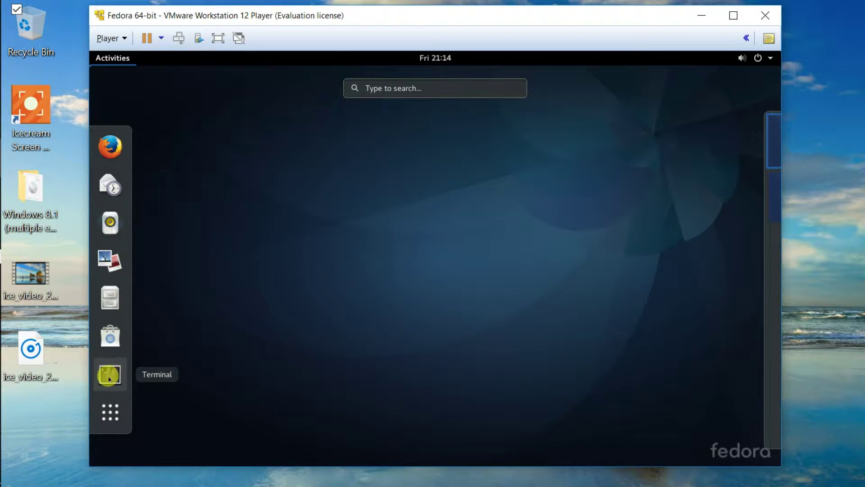
# Drag the pinned Terminal up in the dash to sit right after Firefox.
pyautogui.rightClick(110, 379)
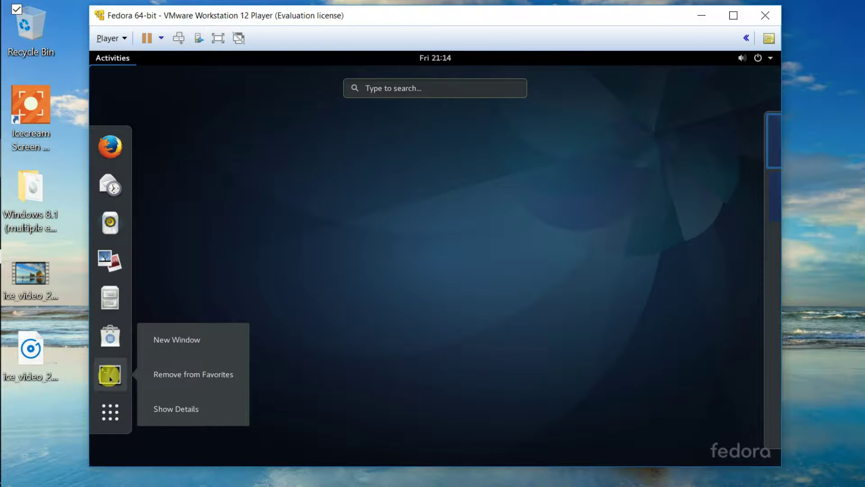
pyautogui.click(112, 374)
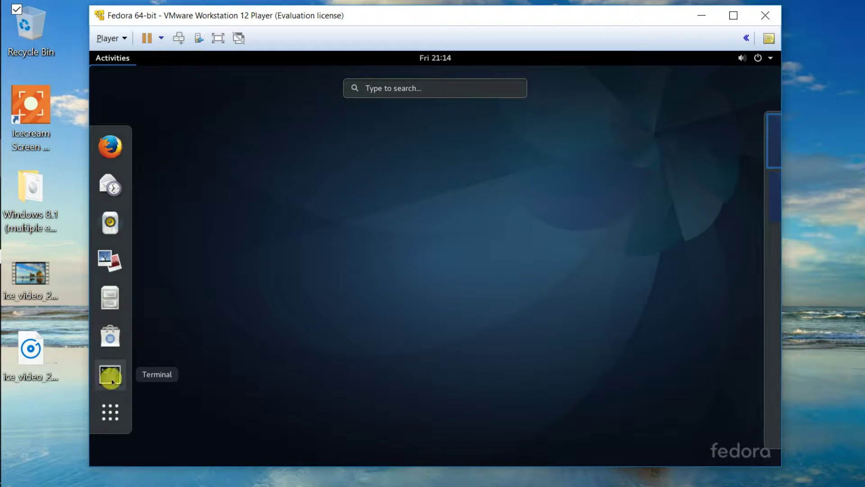
pyautogui.moveTo(108, 367); pyautogui.dragTo(112, 168)
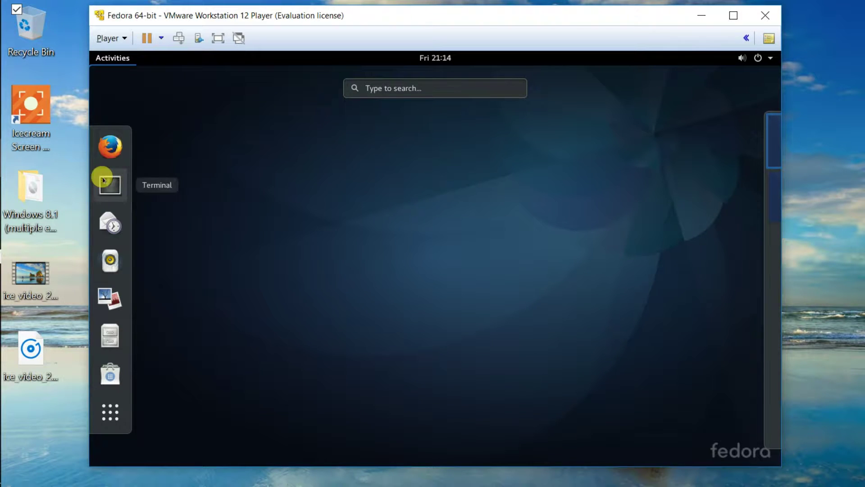
# Connect the Fedora guest's wired network from the system menu.
pyautogui.click(482, 215)
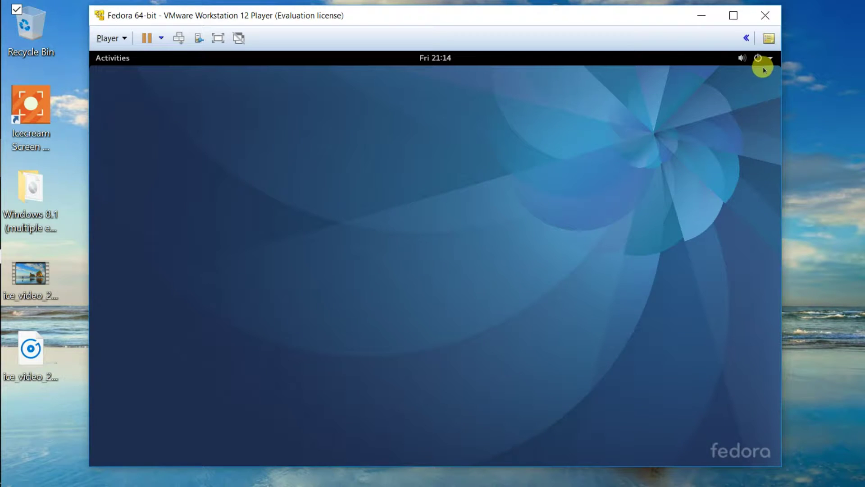
pyautogui.click(768, 58)
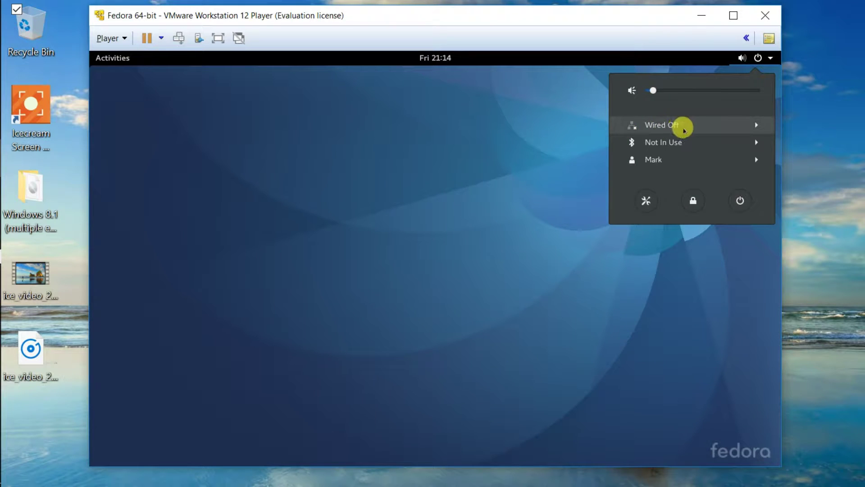
pyautogui.click(669, 129)
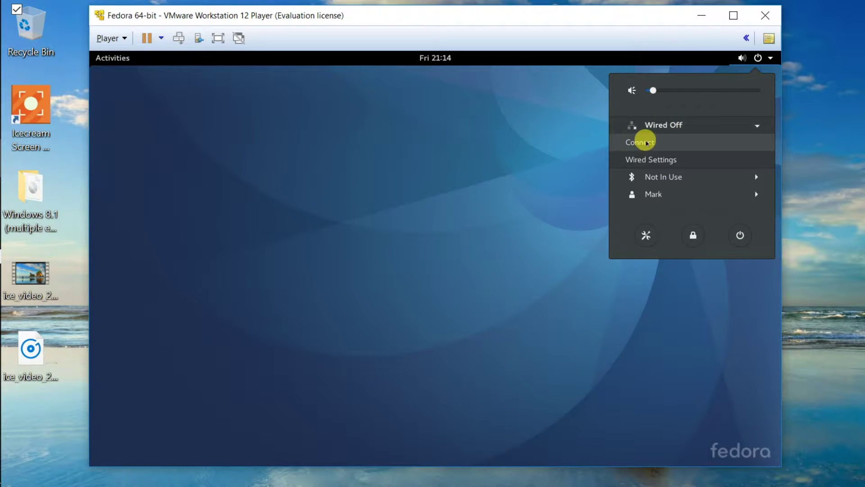
pyautogui.click(647, 144)
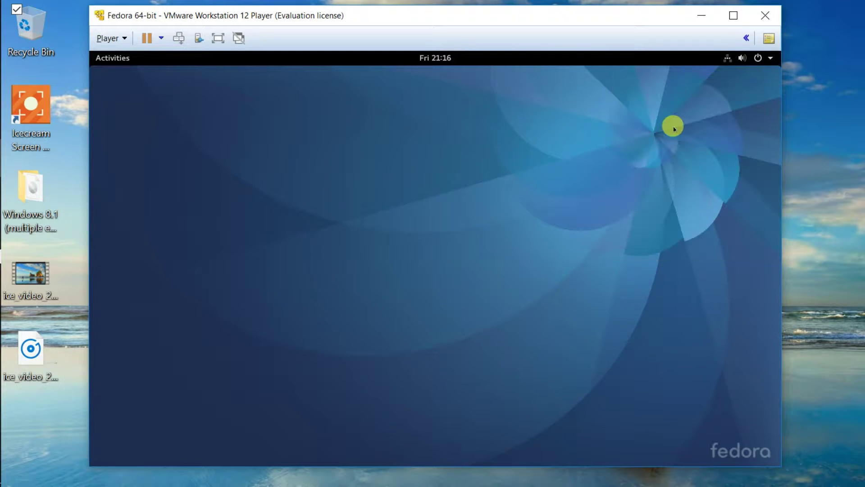
pyautogui.click(728, 58)
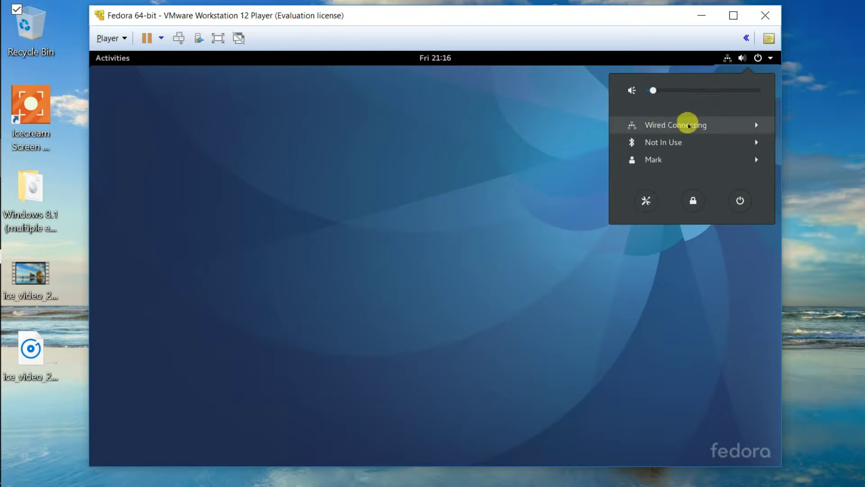
pyautogui.click(507, 138)
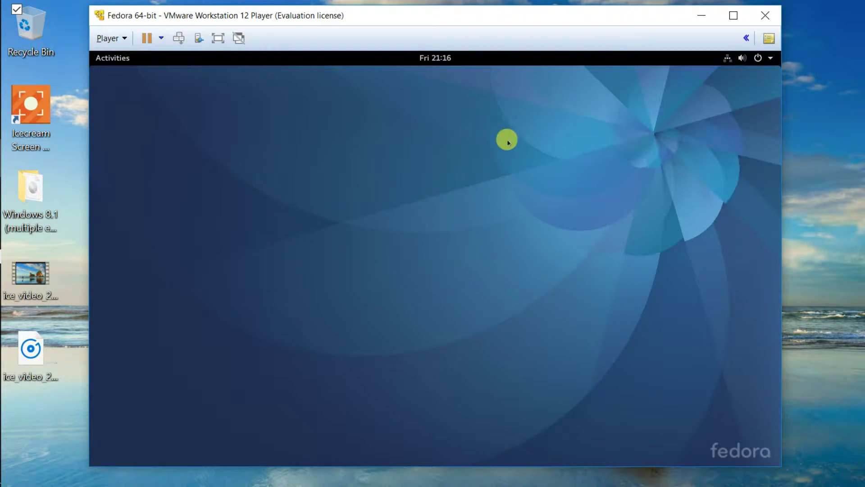
# Change the VM's Network Adapter from Bridged to NAT in Virtual Machine Settings.
pyautogui.click(108, 38)
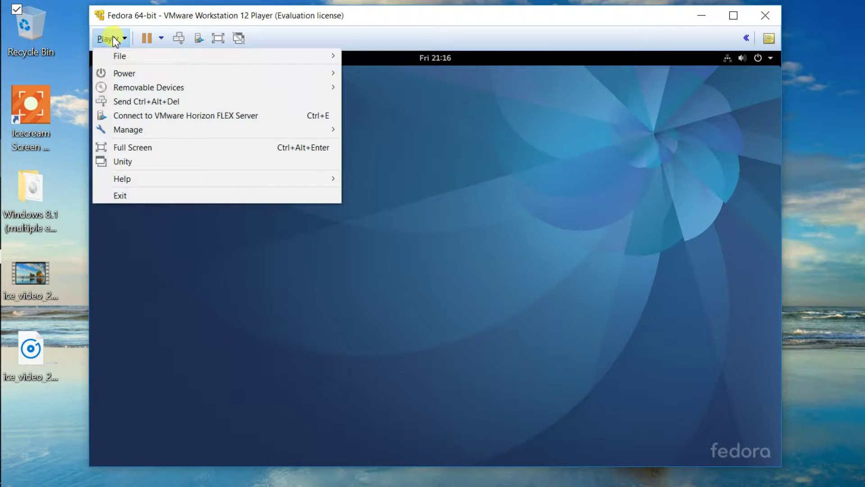
pyautogui.moveTo(202, 129)
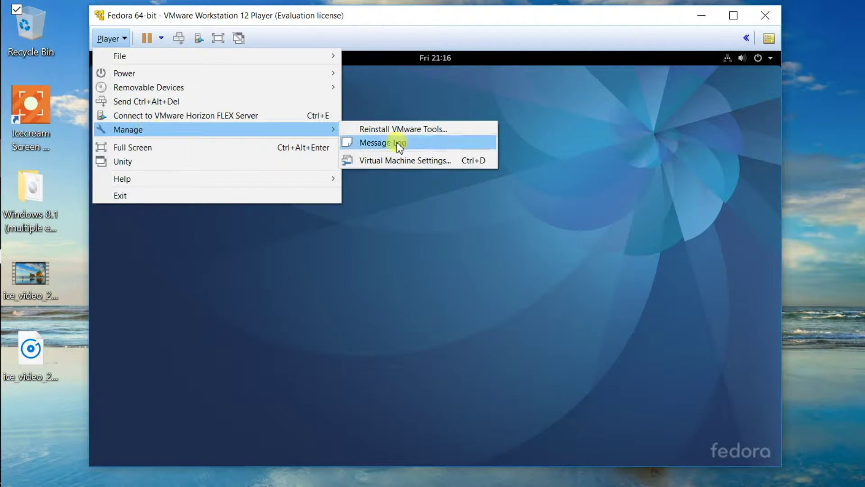
pyautogui.click(407, 161)
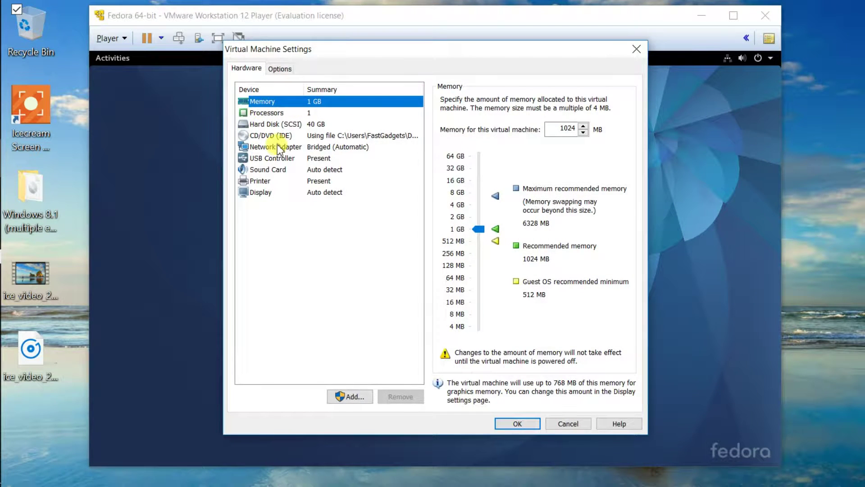
pyautogui.click(279, 148)
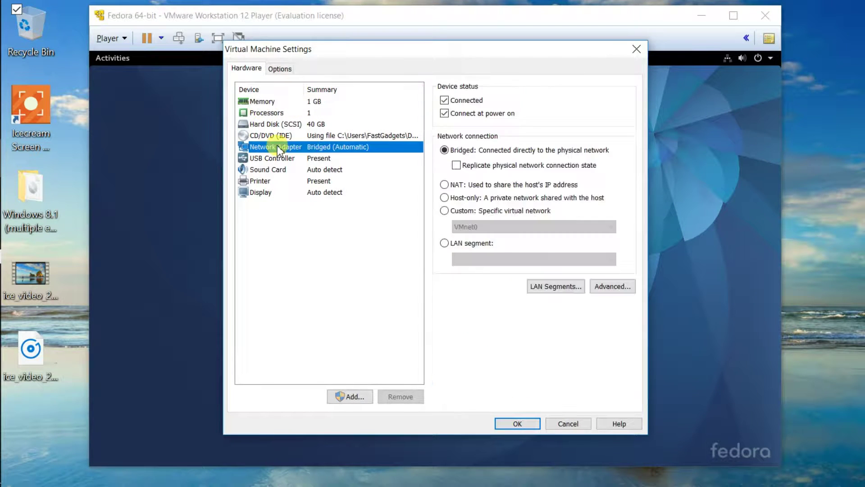
pyautogui.click(444, 185)
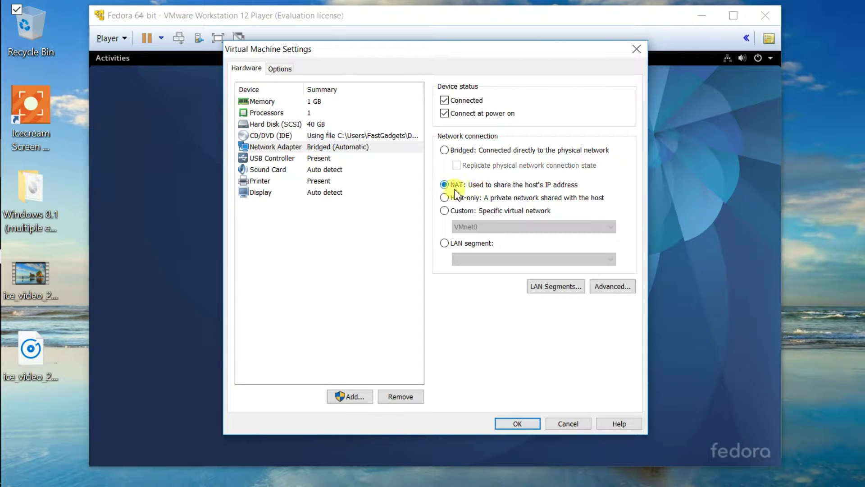
pyautogui.click(518, 424)
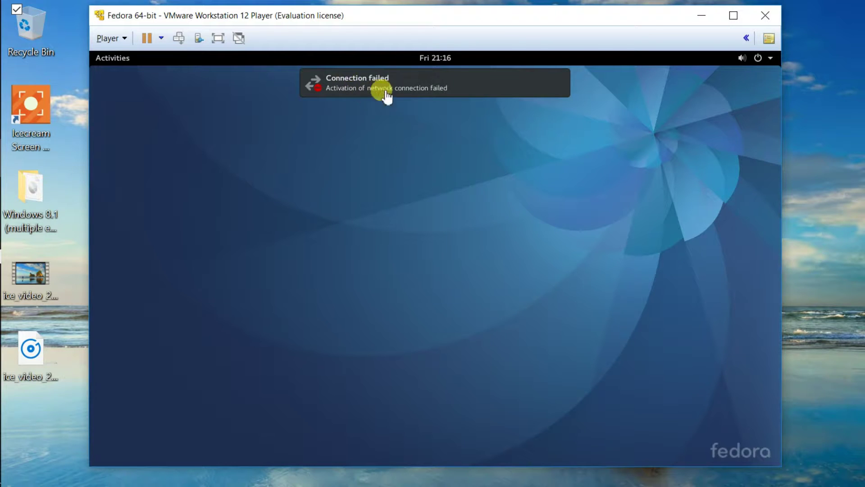
pyautogui.click(340, 82)
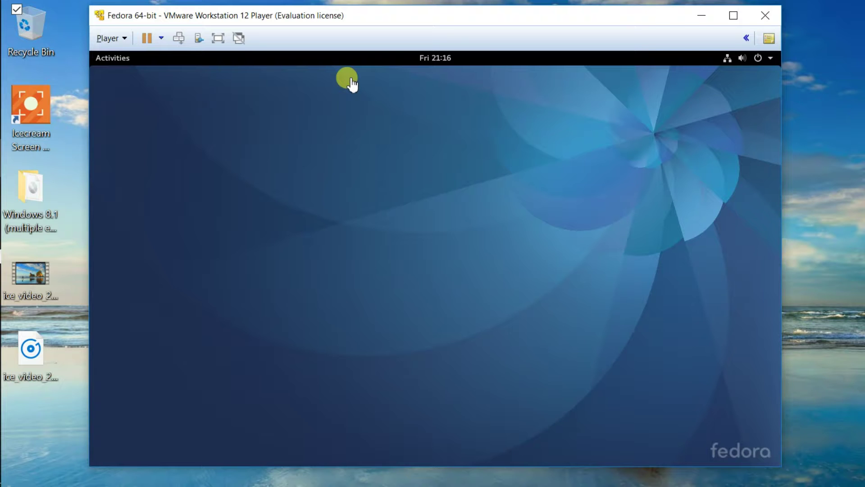
# Confirm the wired link, open Terminal from favourites, and run ping google.com.
pyautogui.click(727, 58)
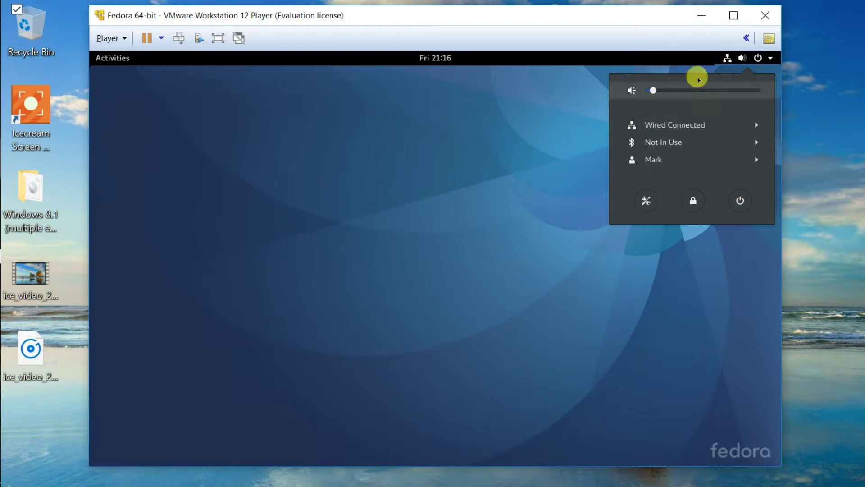
pyautogui.click(694, 56)
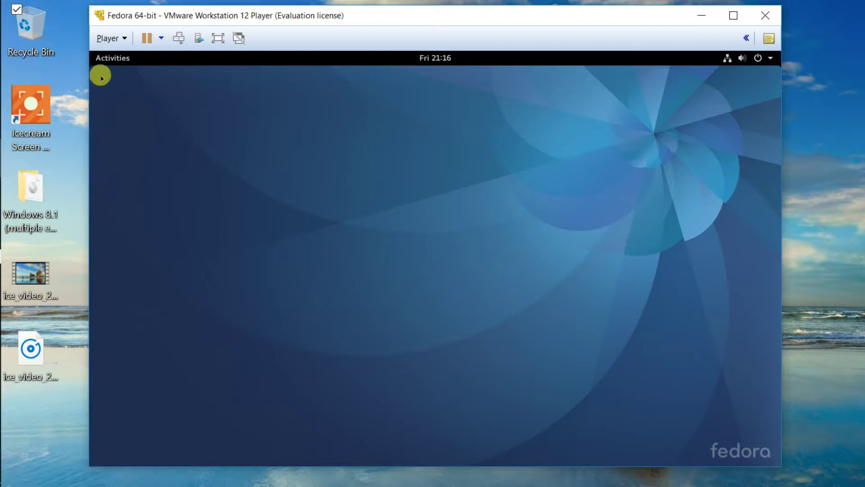
pyautogui.click(114, 59)
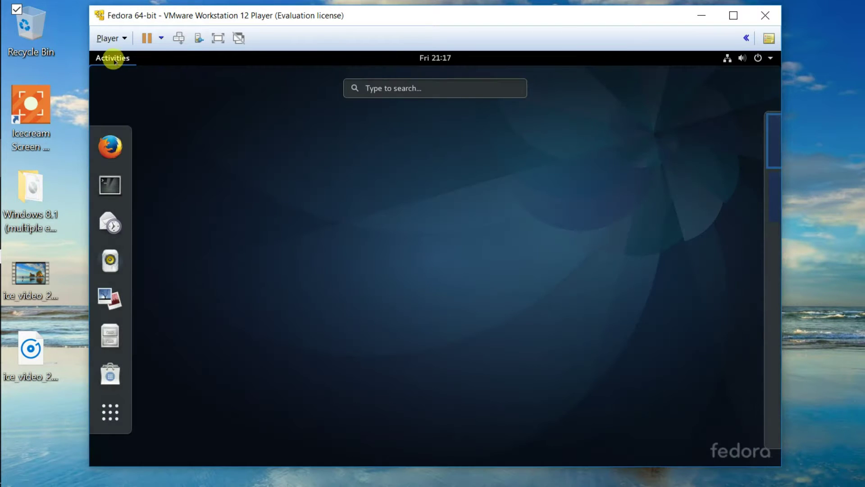
pyautogui.click(116, 180)
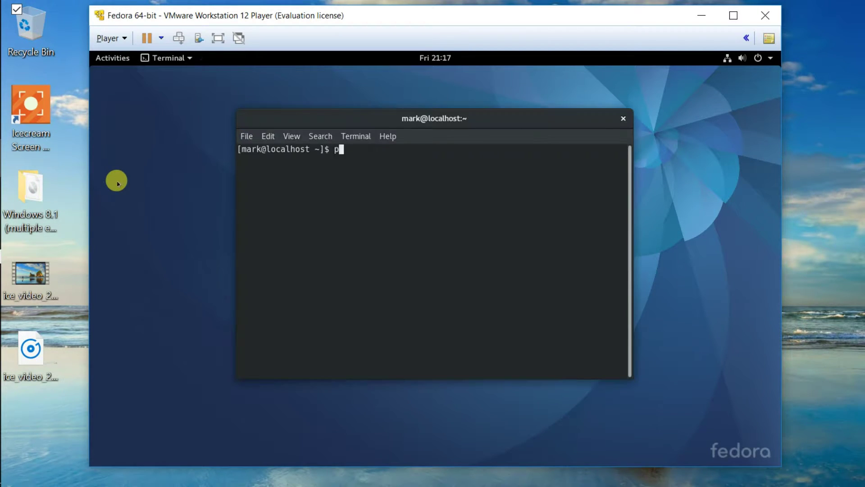
pyautogui.write('ing google.com')
pyautogui.press('Return')
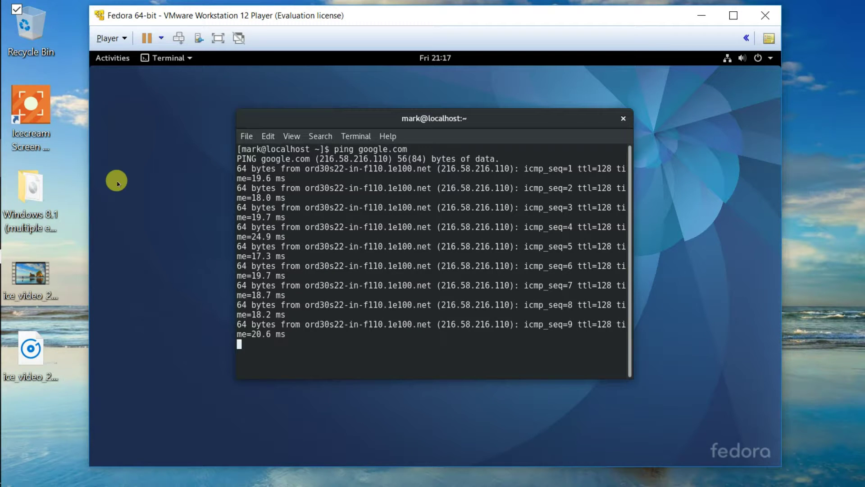
# Stop the ping after 10 replies with 0% loss and exit the terminal.
pyautogui.hotkey('ctrl', 'c')
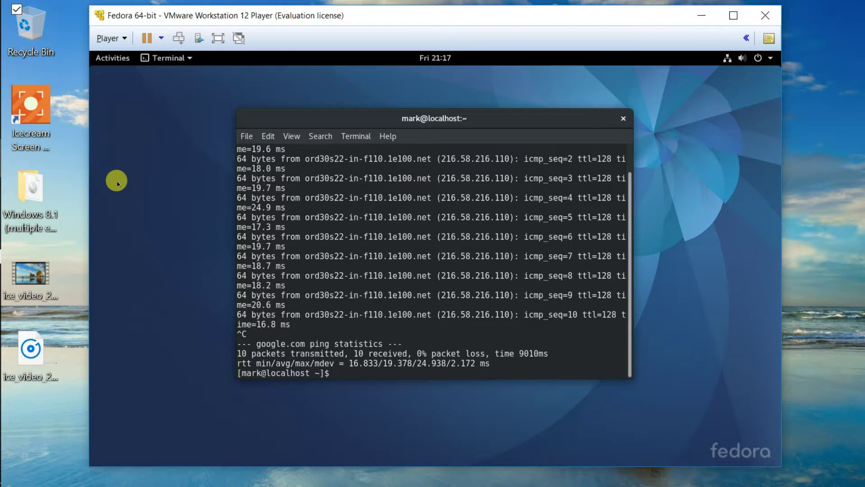
pyautogui.write('exit')
pyautogui.press('Return')
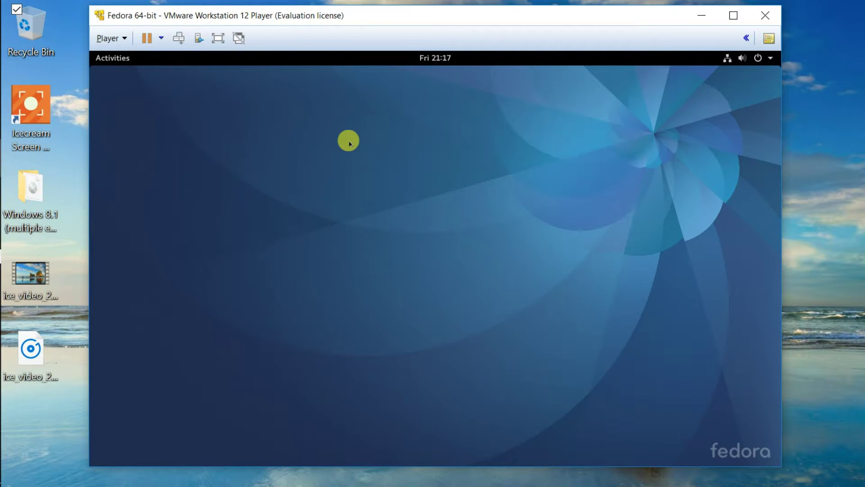
pyautogui.moveTo(352, 14); pyautogui.dragTo(368, 12)
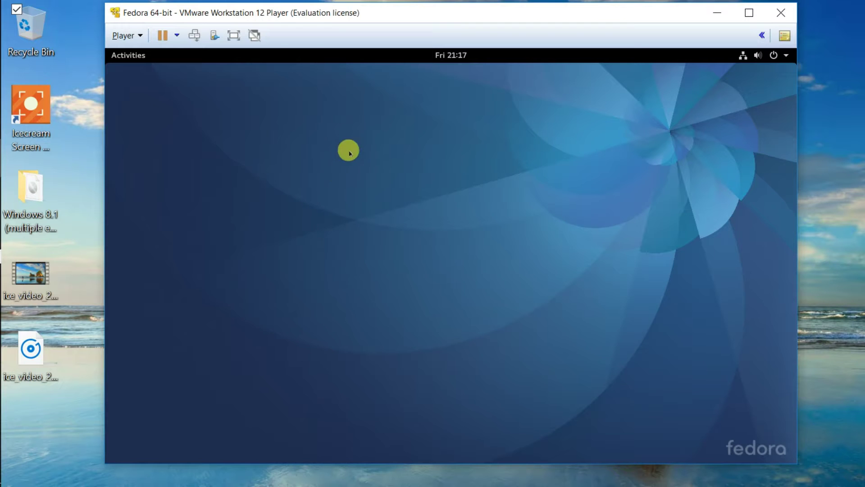
pyautogui.click(136, 54)
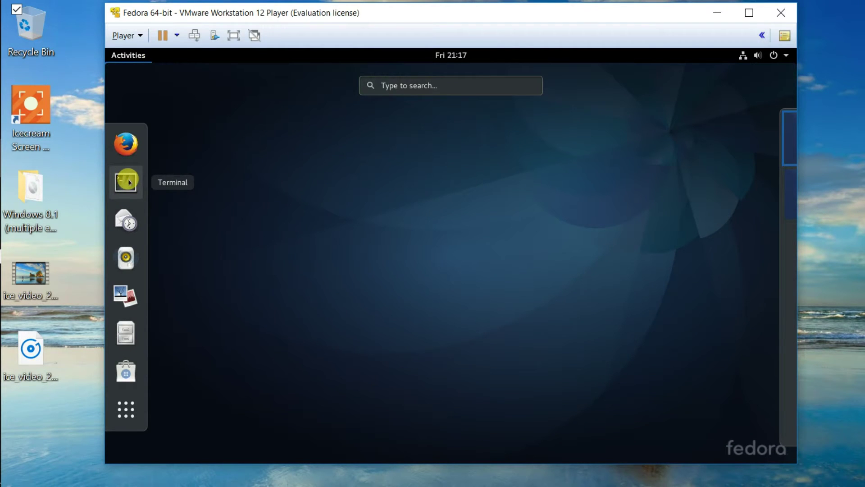
pyautogui.click(129, 182)
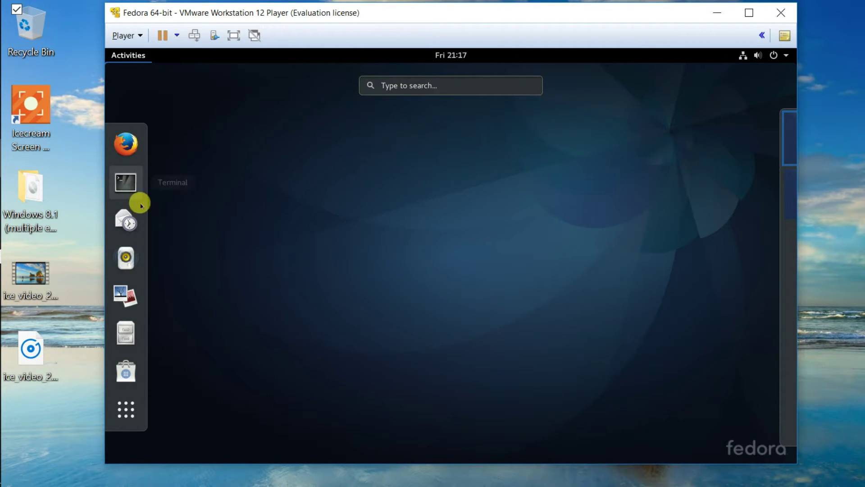
pyautogui.click(454, 202)
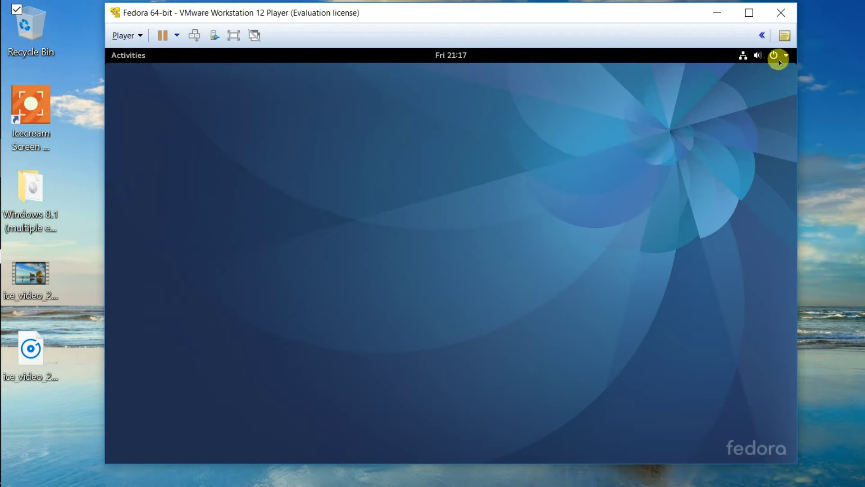
# Shut down the Fedora guest via the system menu's power button, confirming Power Off.
pyautogui.click(774, 57)
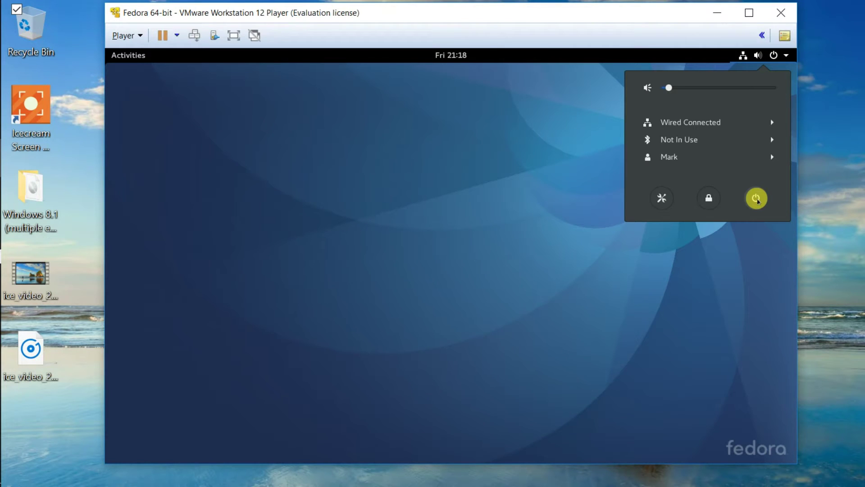
pyautogui.click(757, 200)
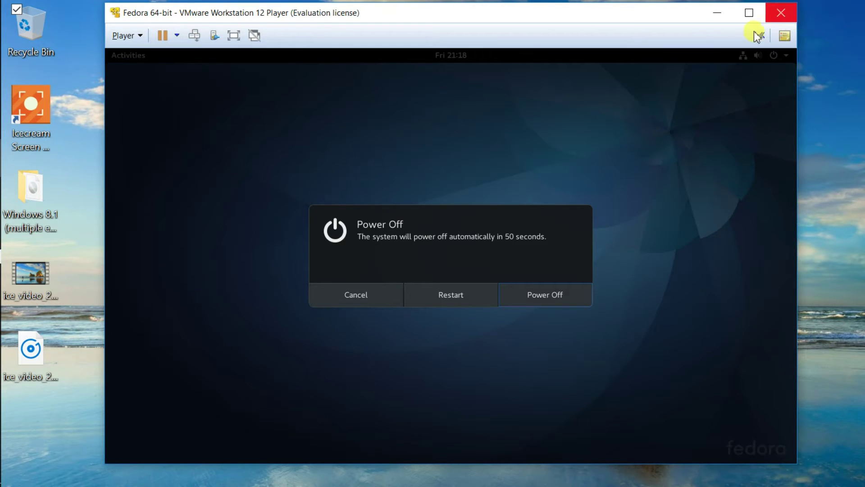
pyautogui.click(551, 298)
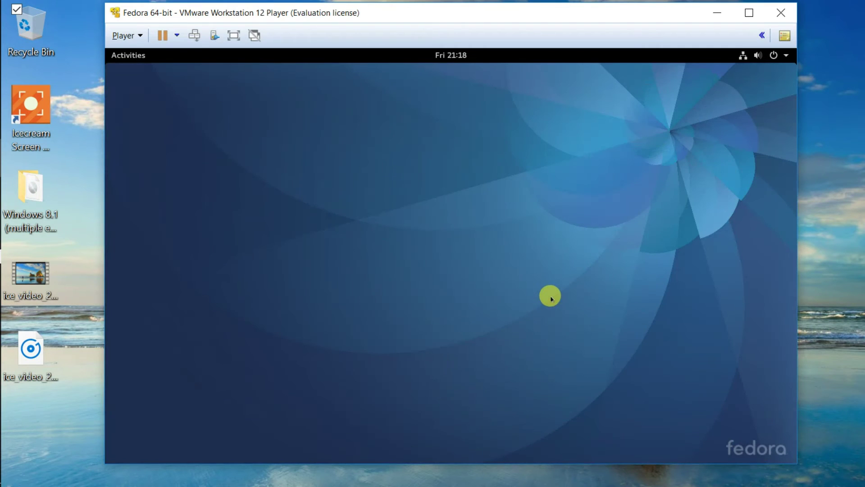